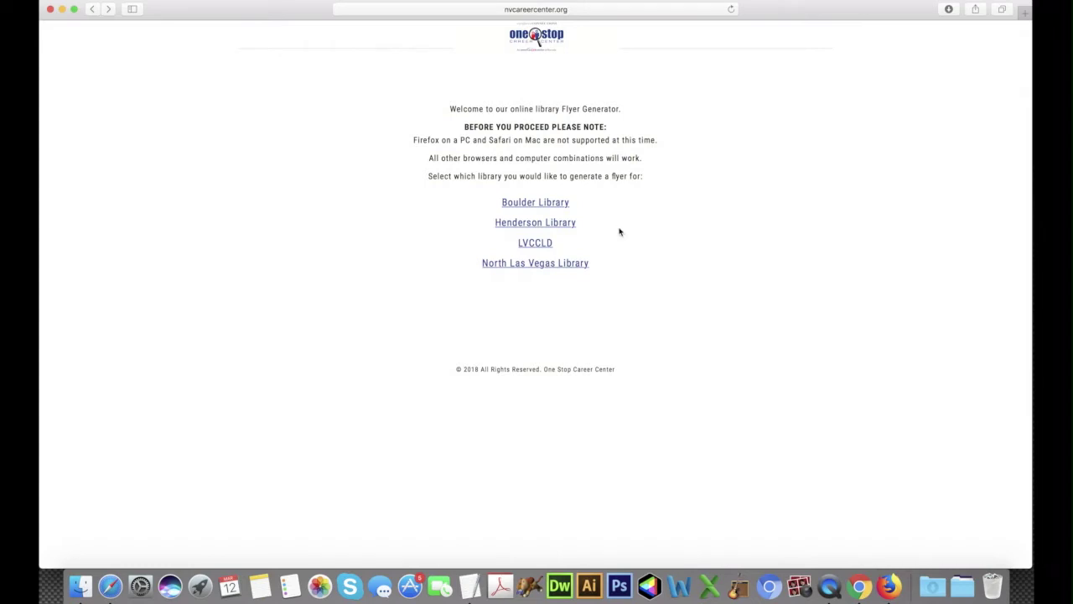
# Open the North Las Vegas Library templates and browse its urban, pita and plain Job Ready/Education flyers.
pyautogui.click(569, 267)
pyautogui.scroll(-3, 917, 282)
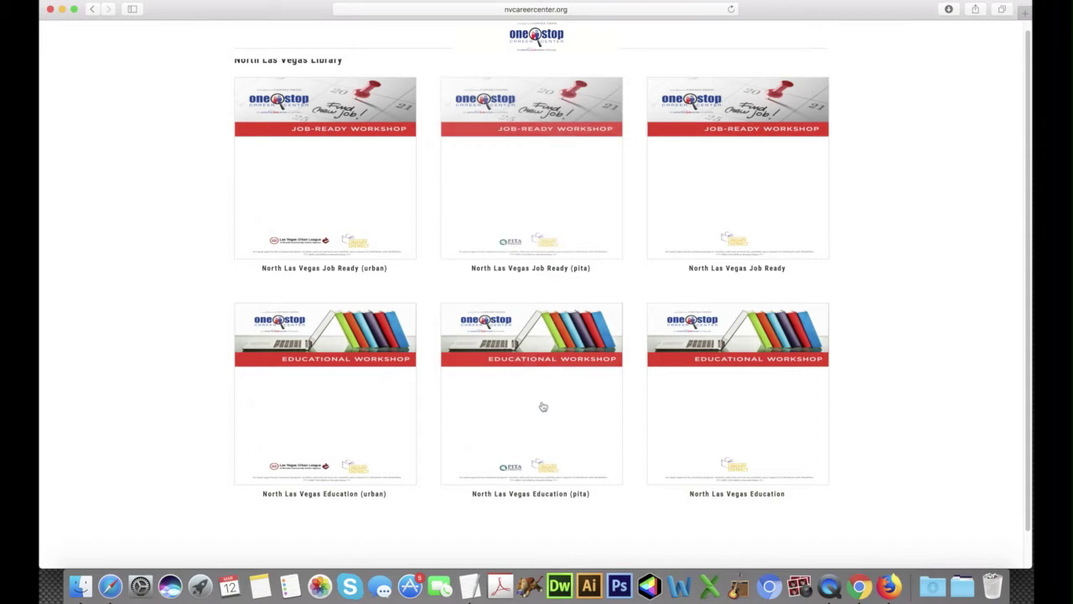
pyautogui.scroll(1, 413, 207)
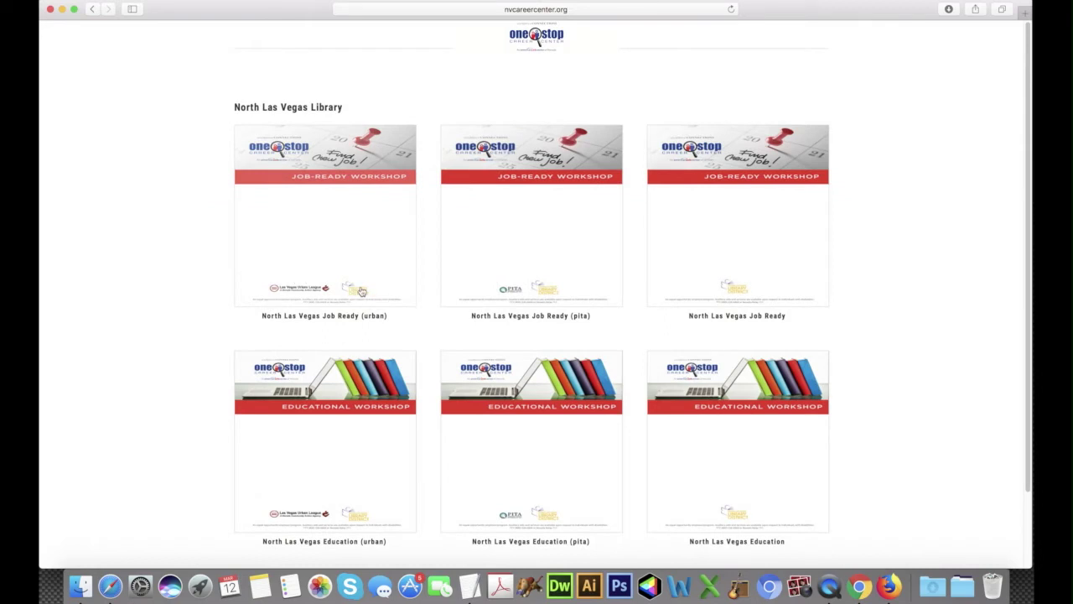
# Return to the library list, open Henderson Library, and start customizing its Job-Ready Workshop flyer.
pyautogui.click(93, 9)
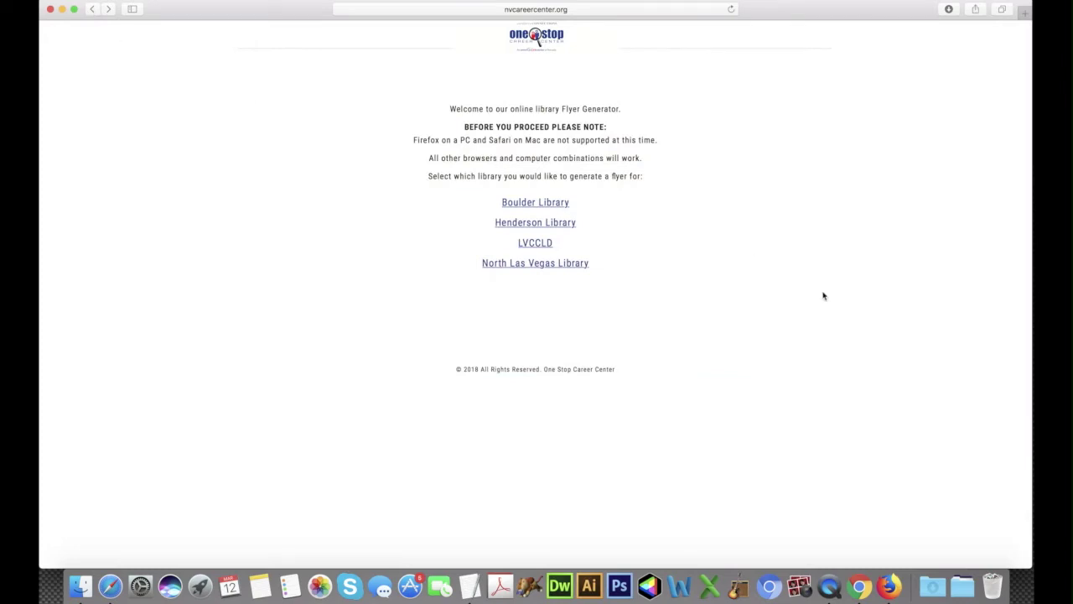
pyautogui.click(562, 223)
pyautogui.scroll(-1, 866, 377)
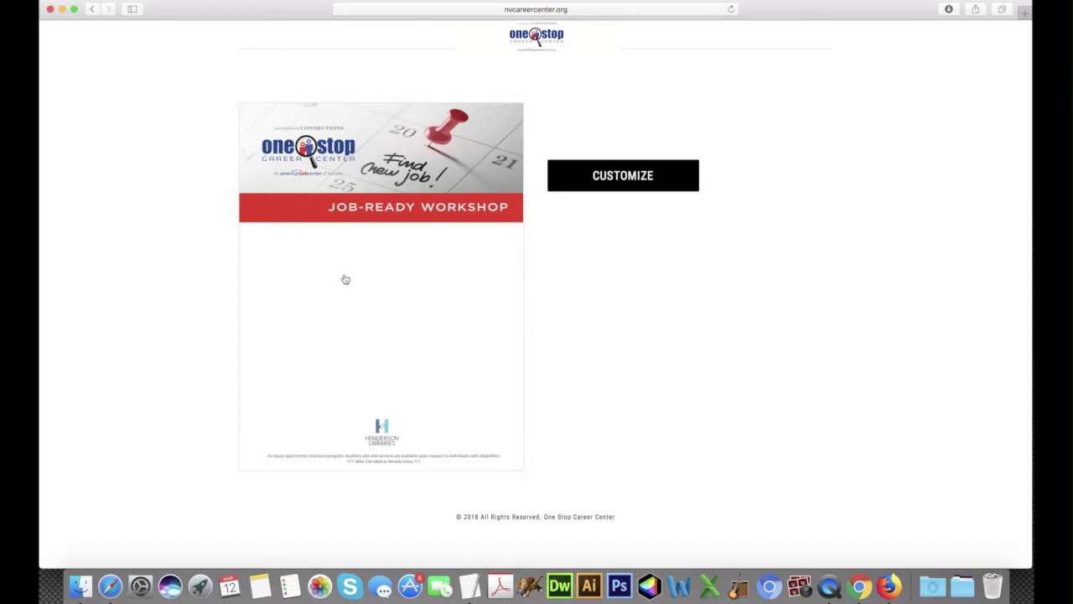
pyautogui.click(632, 180)
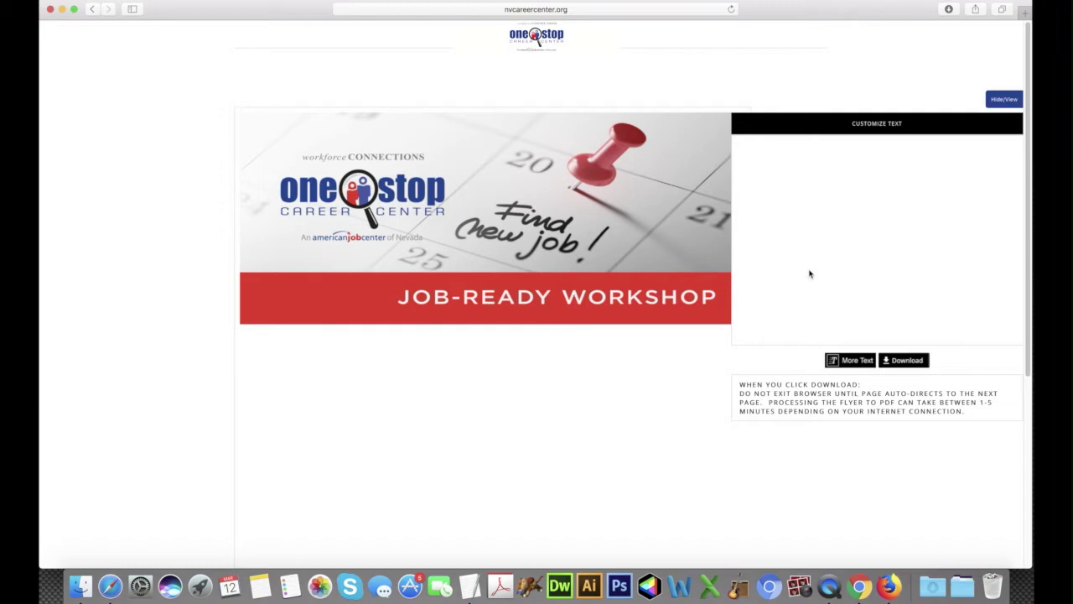
# Add a 'TEST' text line, drag it to the flyer's middle, and hide the text panel.
pyautogui.scroll(-2, 475, 399)
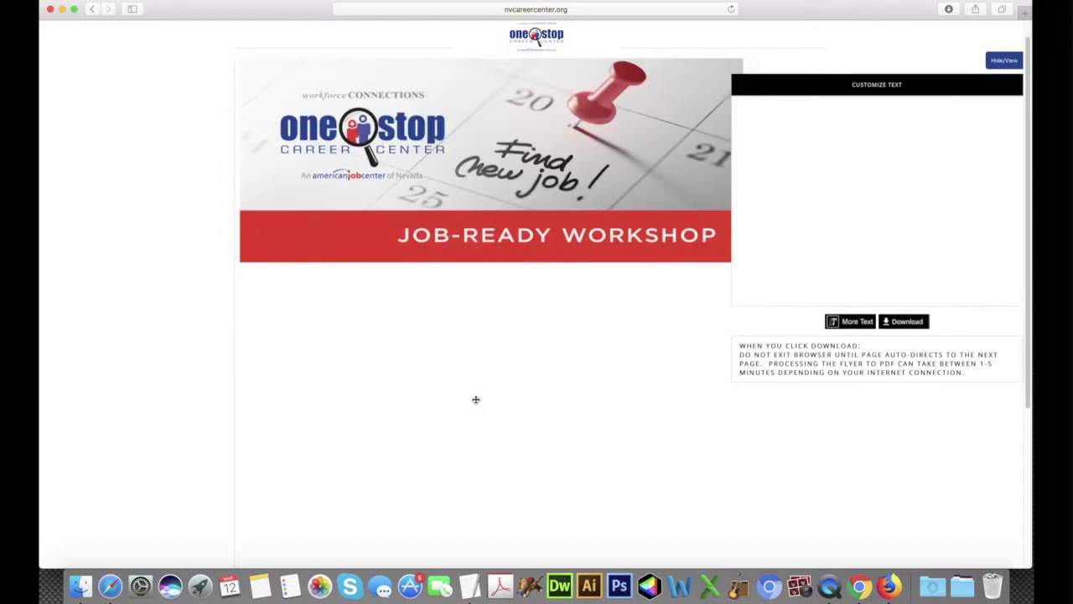
pyautogui.scroll(-2, 475, 399)
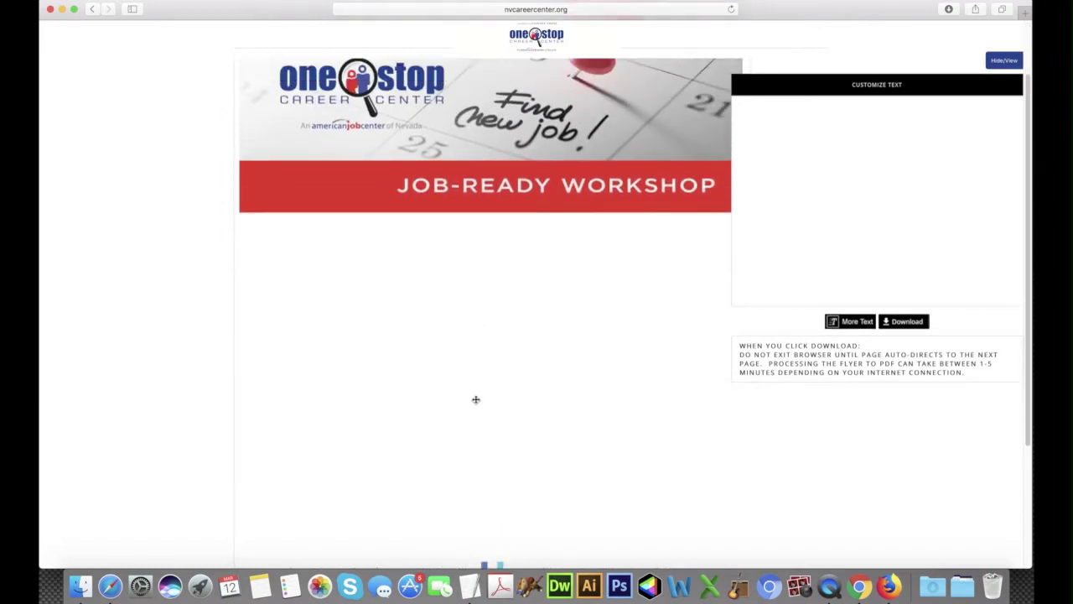
pyautogui.scroll(-2, 475, 399)
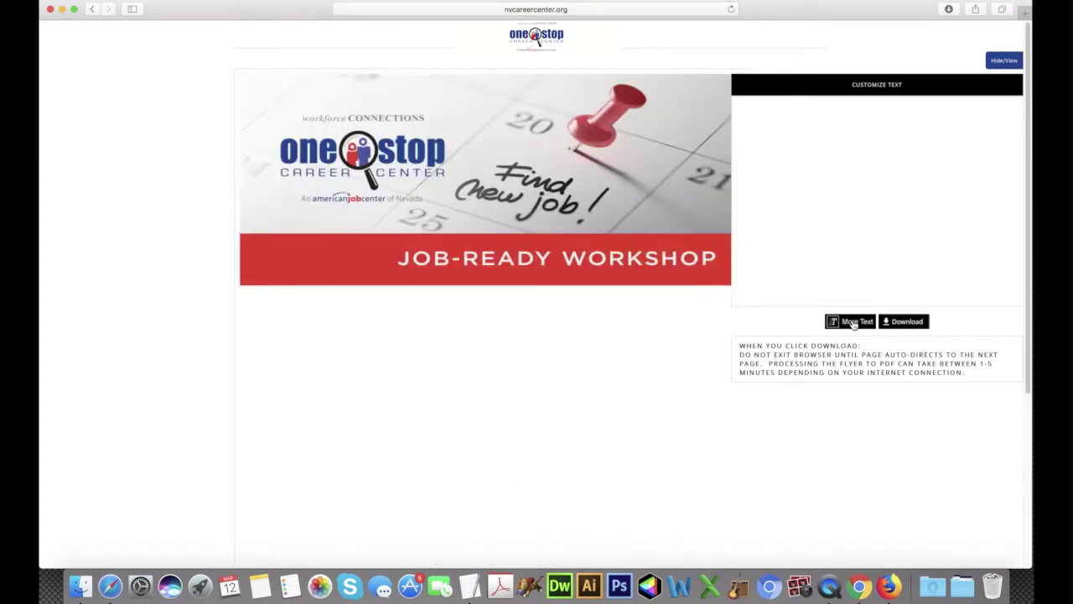
pyautogui.click(853, 323)
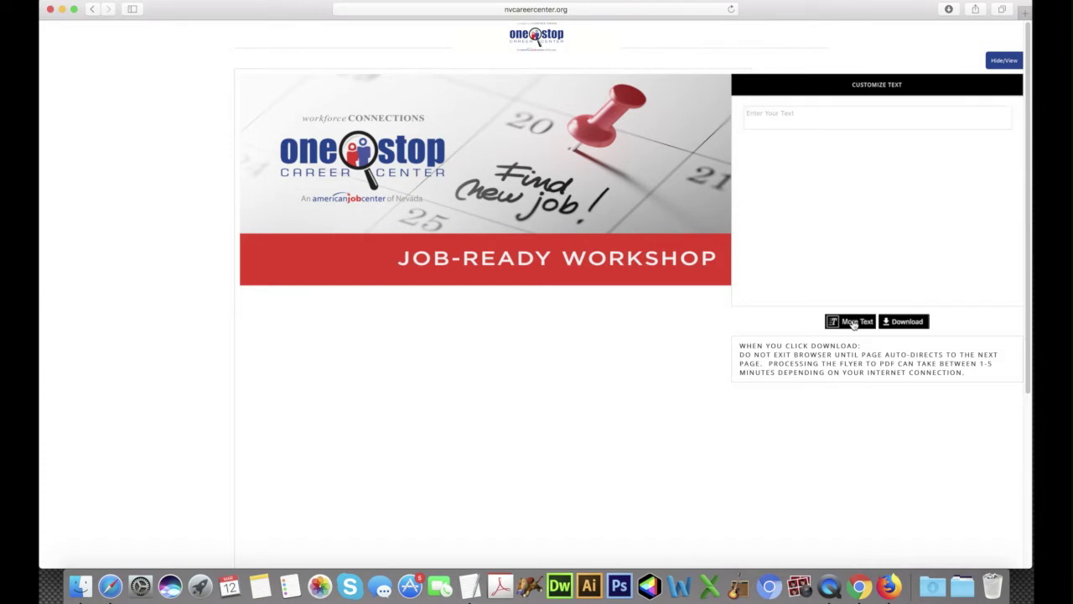
pyautogui.click(784, 113)
pyautogui.write('TEST')
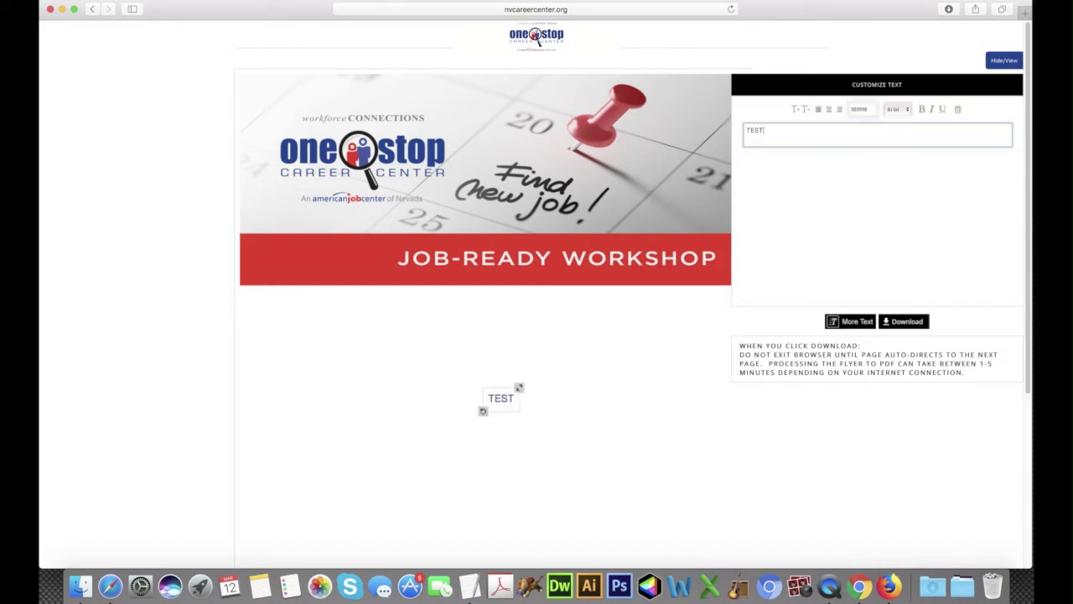
pyautogui.click(600, 318)
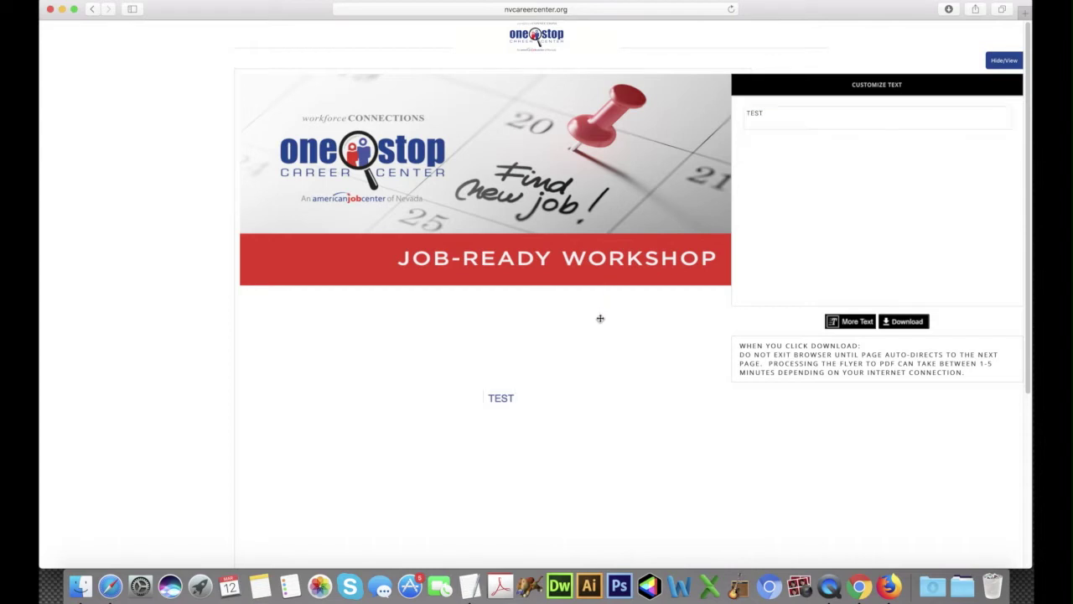
pyautogui.moveTo(501, 399)
pyautogui.mouseDown()
pyautogui.moveTo(356, 343)
pyautogui.moveTo(370, 375)
pyautogui.moveTo(504, 378)
pyautogui.moveTo(536, 389)
pyautogui.moveTo(509, 385)
pyautogui.mouseUp()
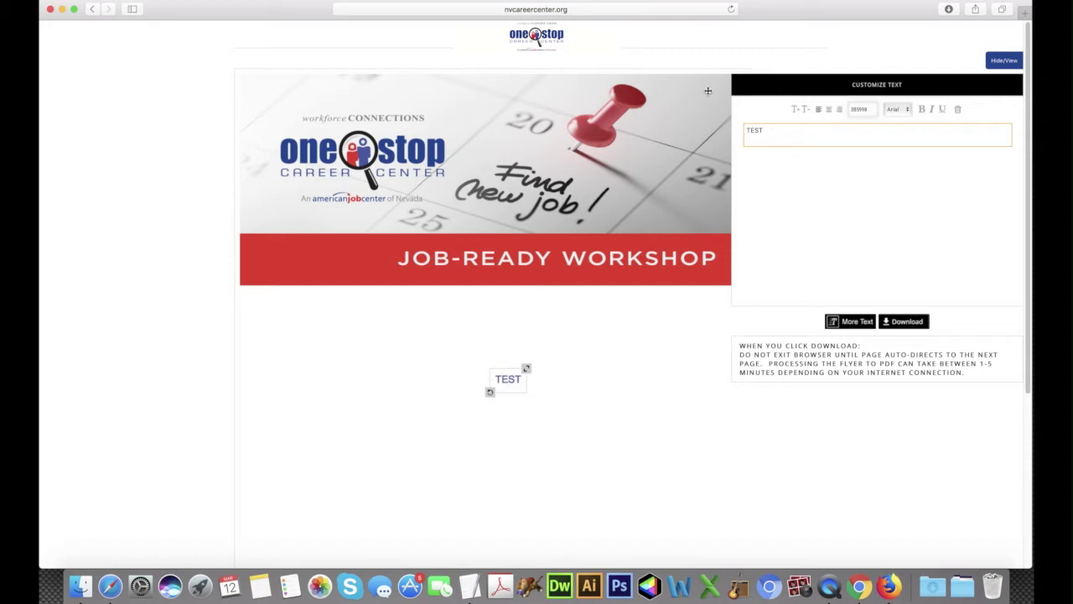
pyautogui.click(1009, 63)
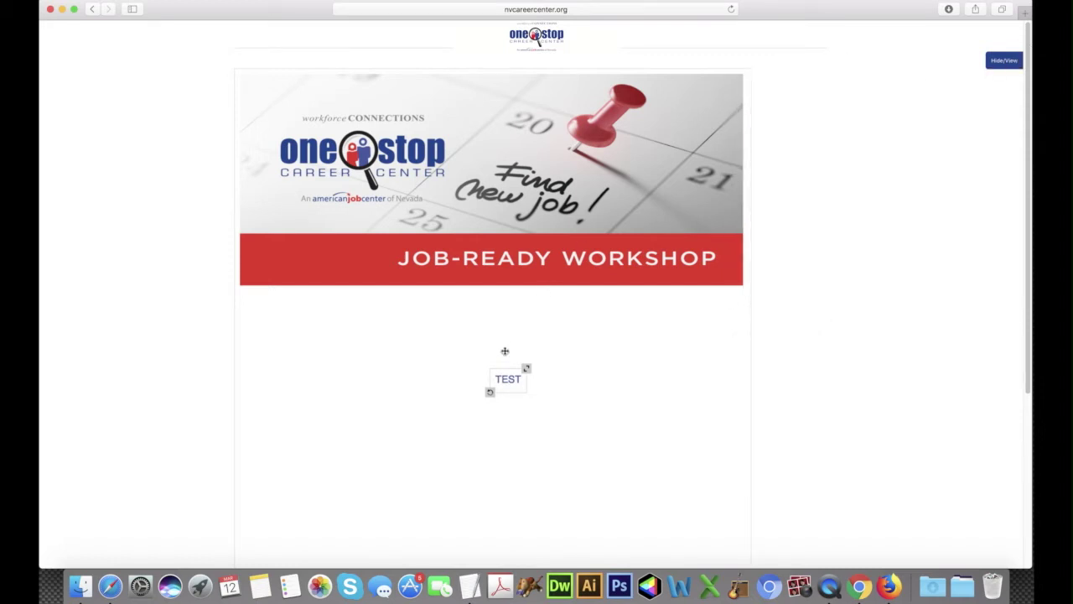
# Move the TEST text left under the banner and colour it dark 2F2847.
pyautogui.moveTo(513, 382); pyautogui.dragTo(371, 322)
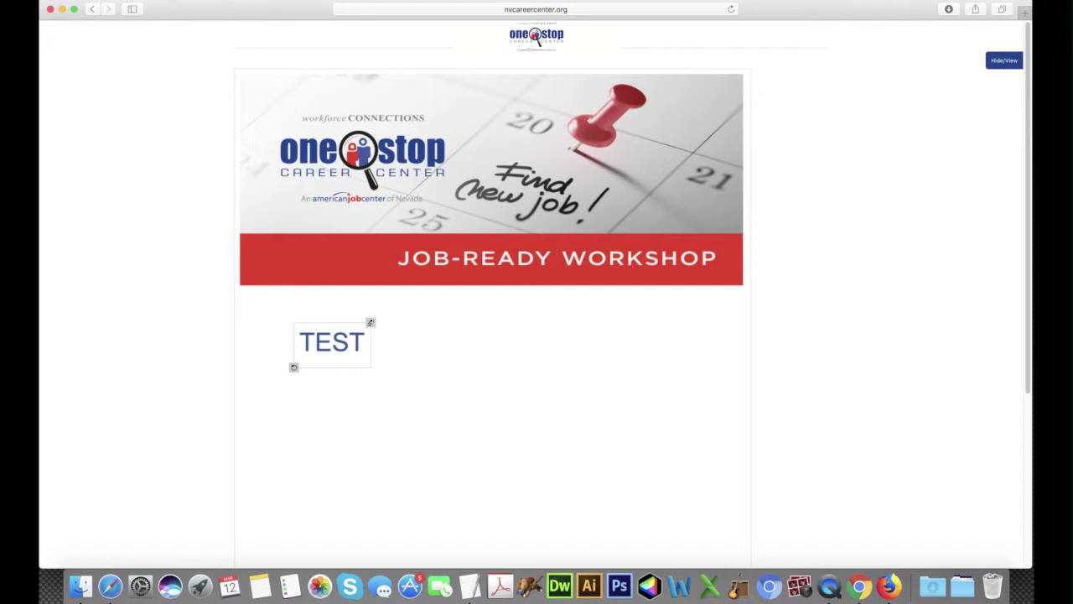
pyautogui.click(366, 331)
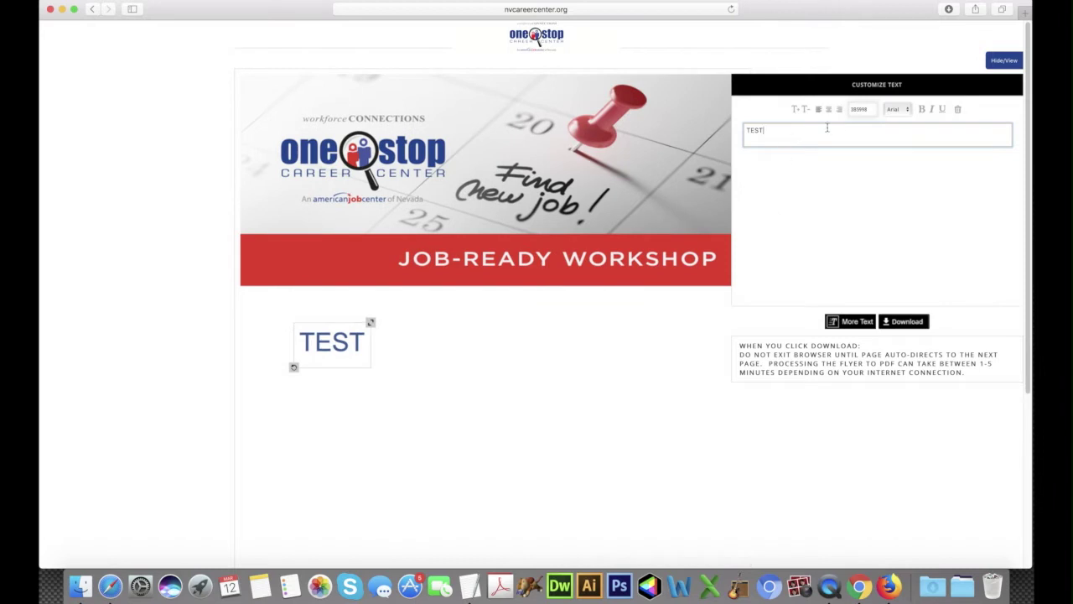
pyautogui.click(862, 111)
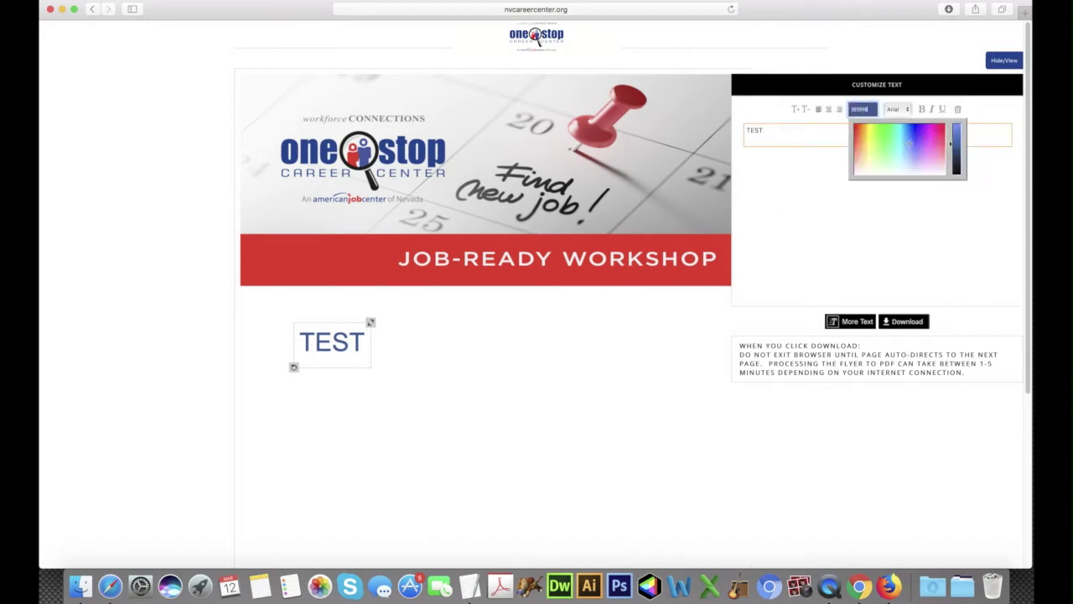
pyautogui.click(956, 148)
pyautogui.moveTo(952, 148); pyautogui.dragTo(956, 194)
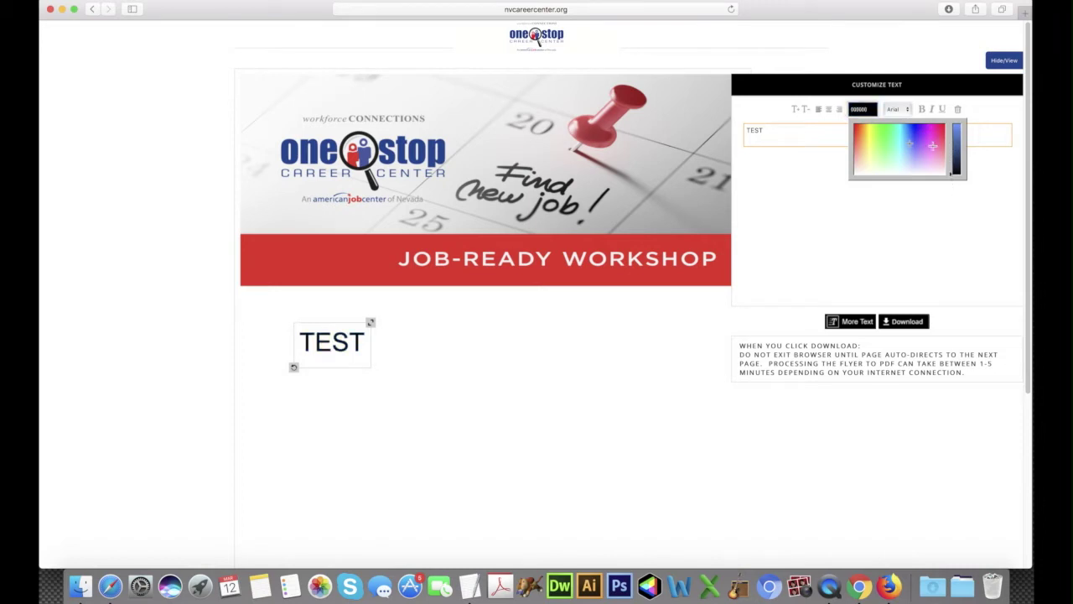
pyautogui.click(932, 146)
pyautogui.click(955, 161)
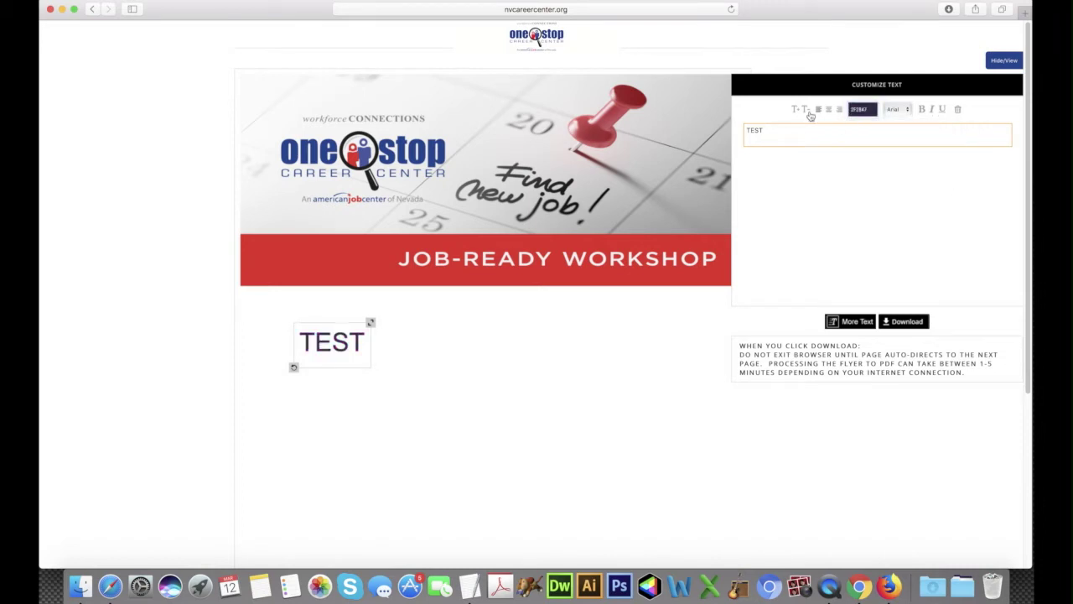
# Resize the TEST text: two steps larger, then five steps smaller.
pyautogui.click(797, 111)
pyautogui.click(797, 111)
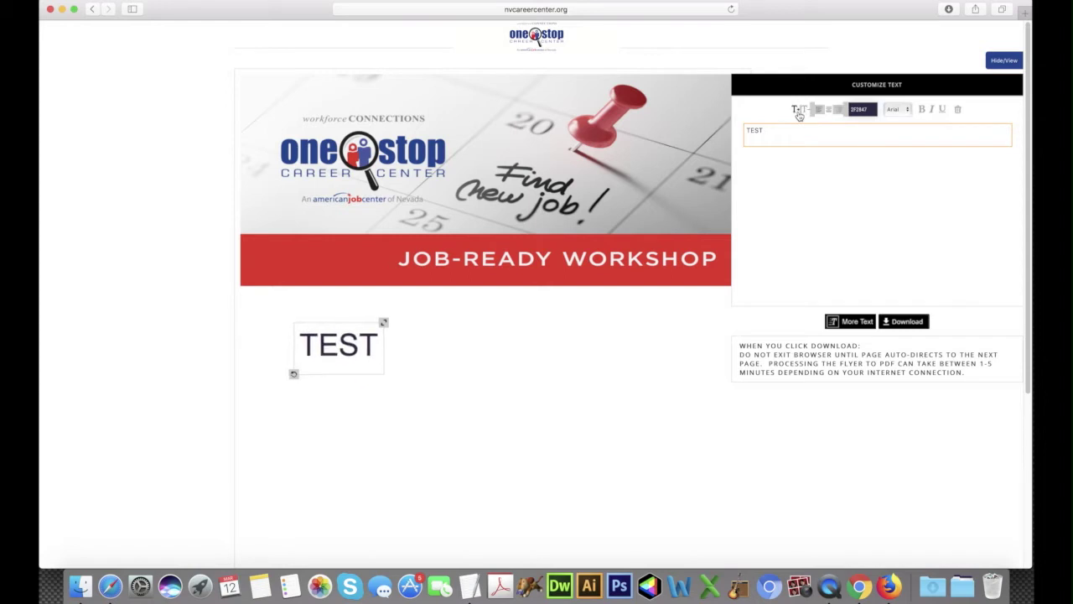
pyautogui.click(806, 113)
pyautogui.click(806, 112)
pyautogui.click(807, 113)
pyautogui.click(807, 113)
pyautogui.click(806, 112)
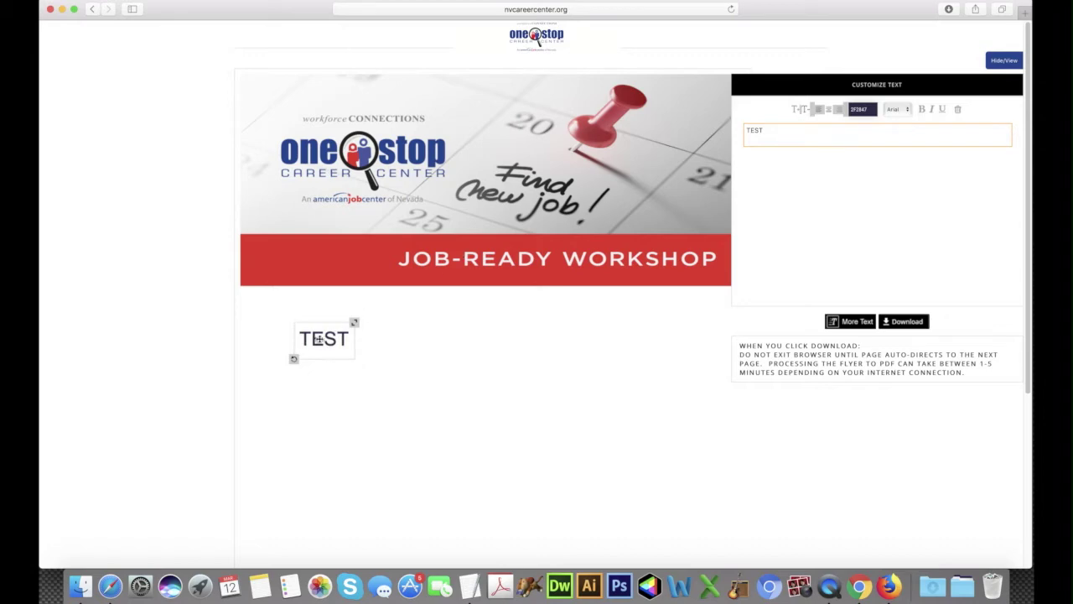
# Apply bold, italic and underline to the TEST text, then add a second text line.
pyautogui.click(921, 111)
pyautogui.click(931, 111)
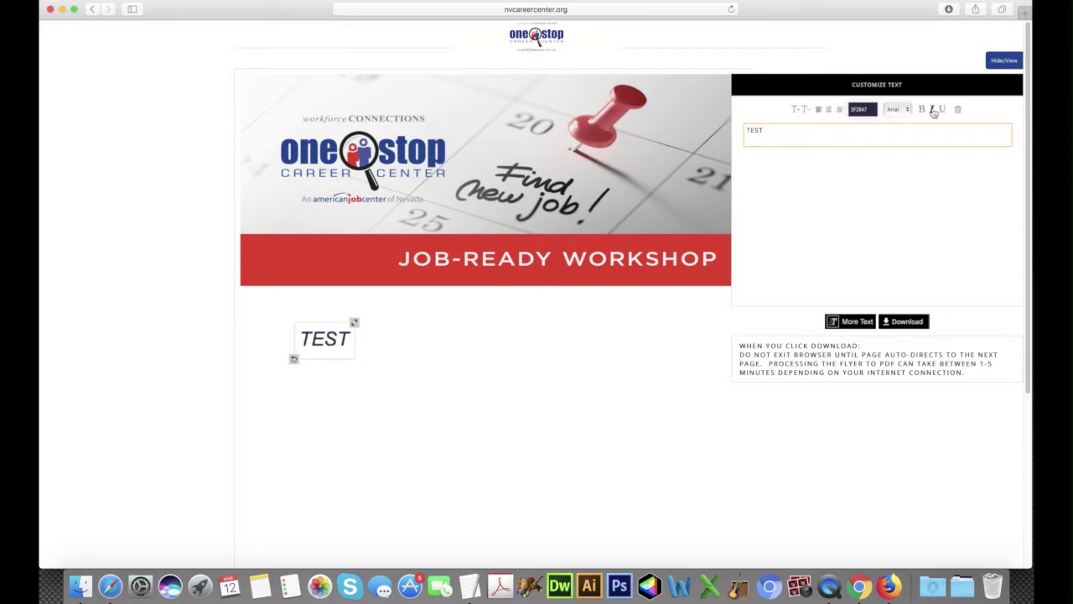
pyautogui.click(942, 110)
pyautogui.click(869, 208)
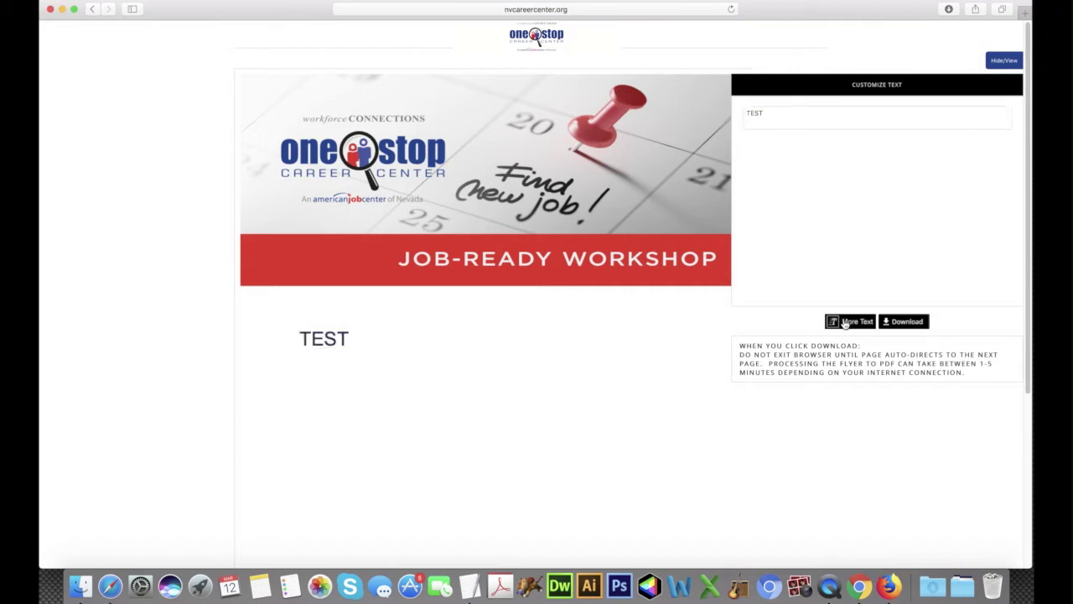
pyautogui.click(844, 322)
# Type 'Second Text Area' into the new field, place it under TEST, then delete it.
pyautogui.click(791, 157)
pyautogui.write('Sec')
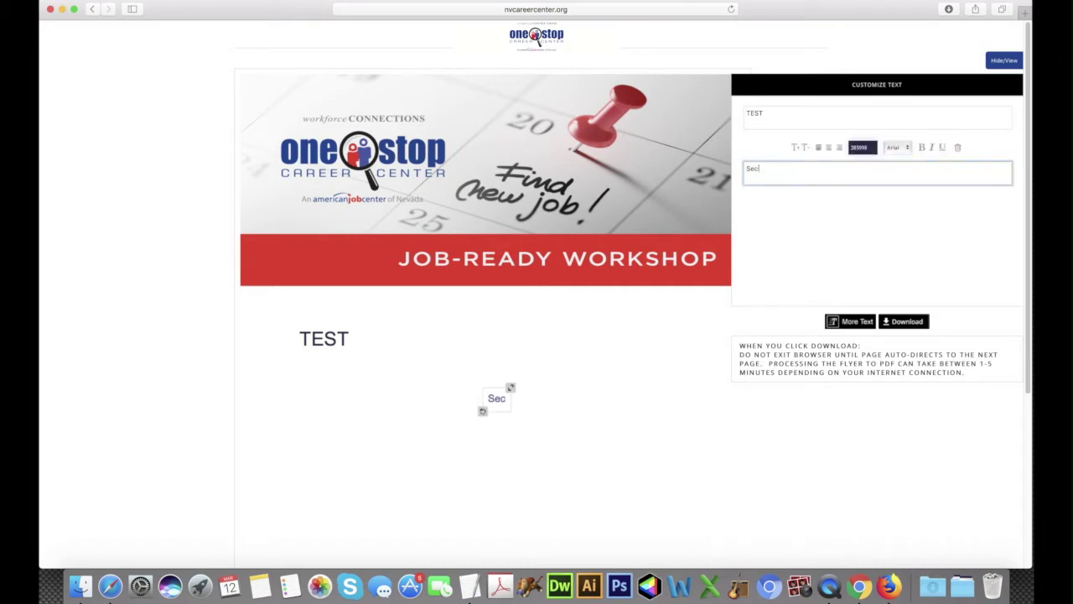
pyautogui.write('ond Text Area')
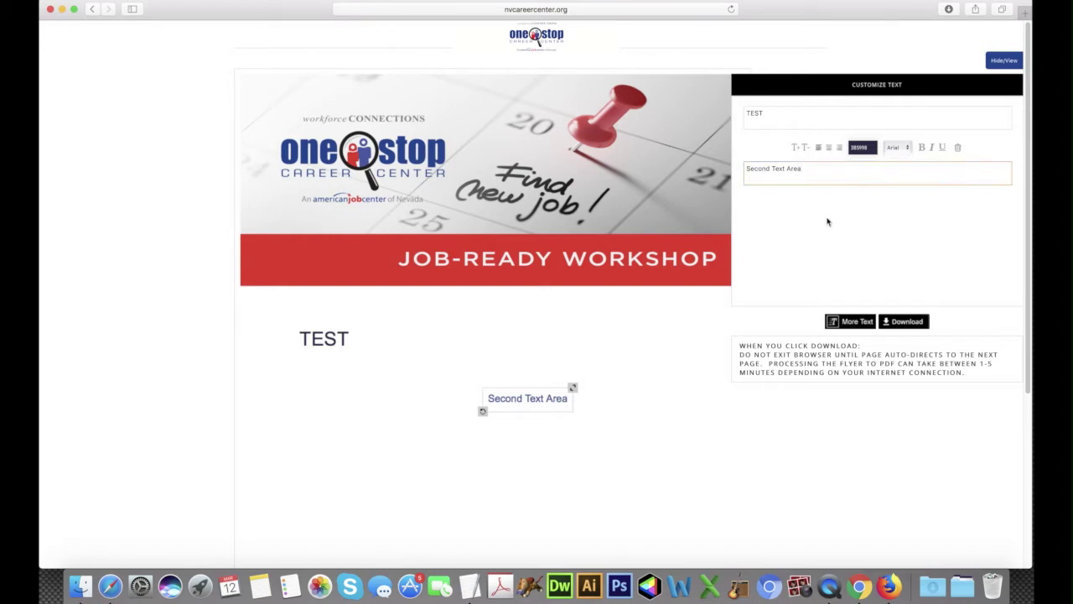
pyautogui.click(828, 222)
pyautogui.moveTo(526, 398); pyautogui.dragTo(336, 369)
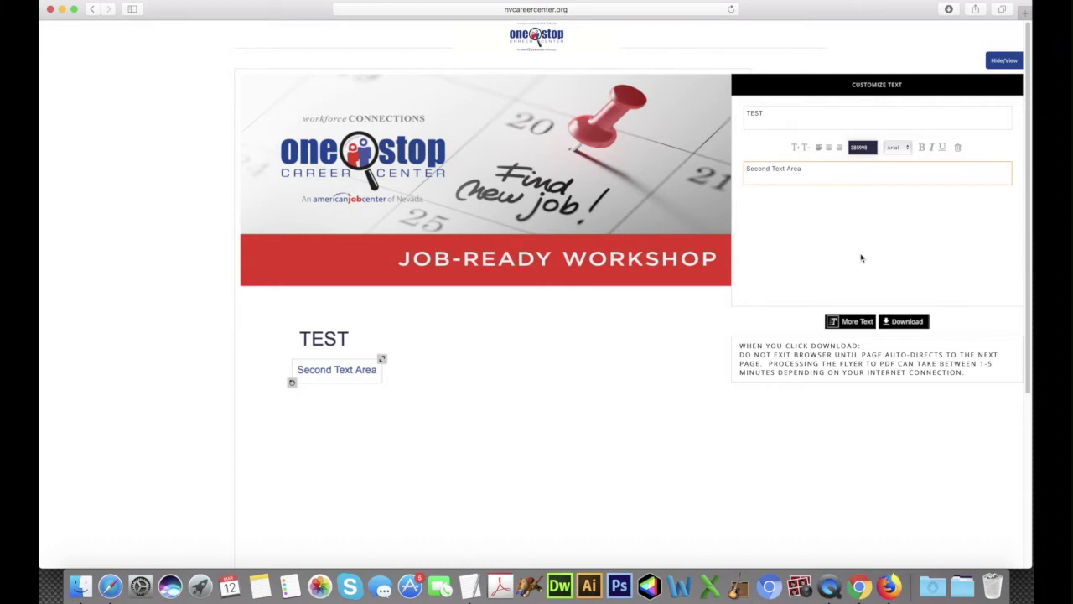
pyautogui.scroll(-1, 860, 258)
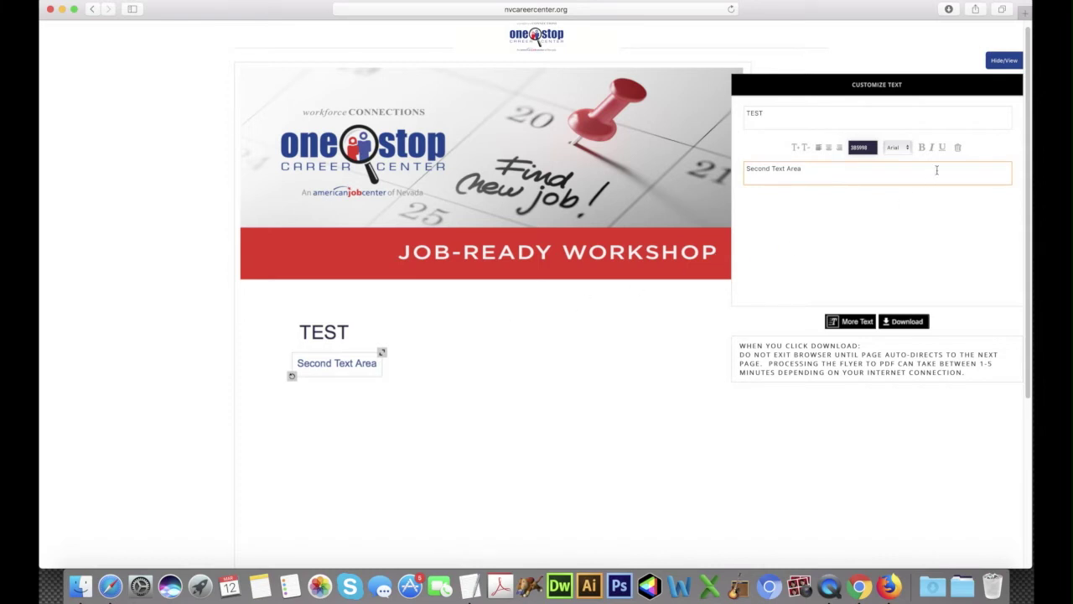
pyautogui.click(958, 149)
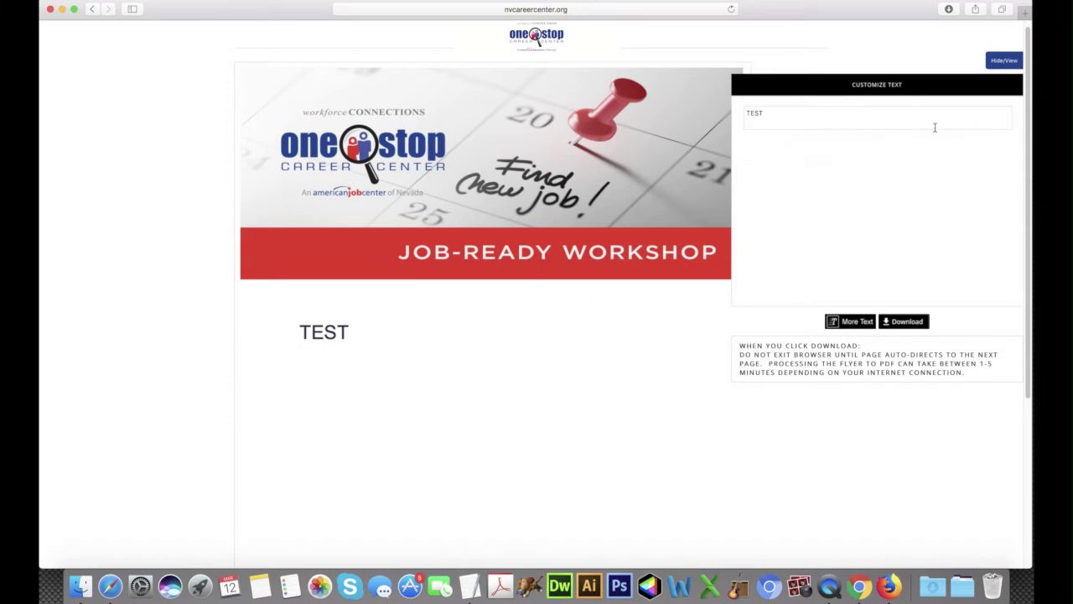
# Select the TEST field and delete it, leaving no text below the banner.
pyautogui.click(933, 122)
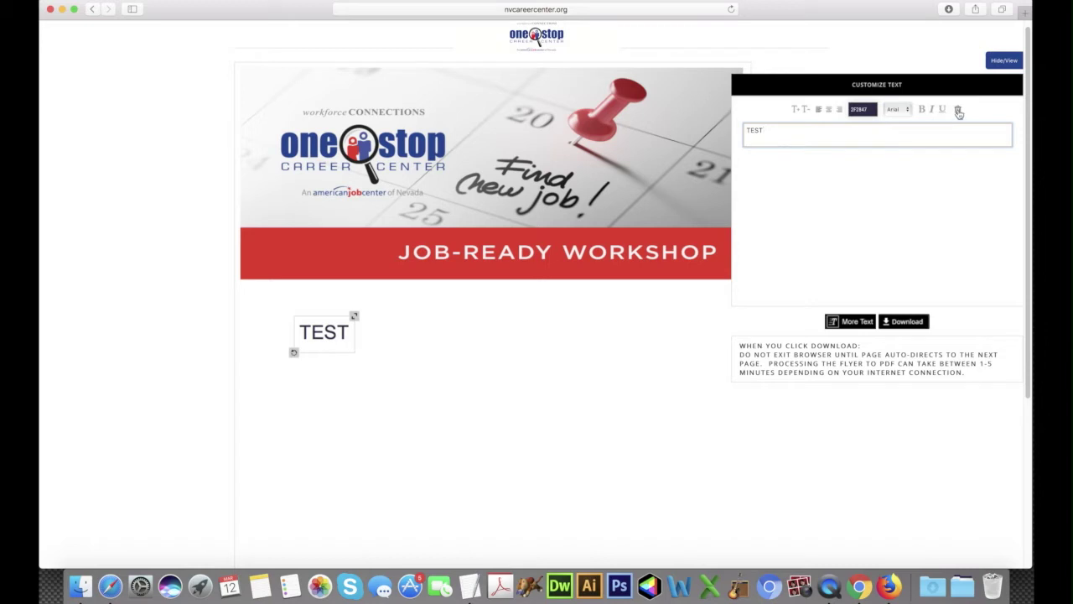
pyautogui.click(958, 109)
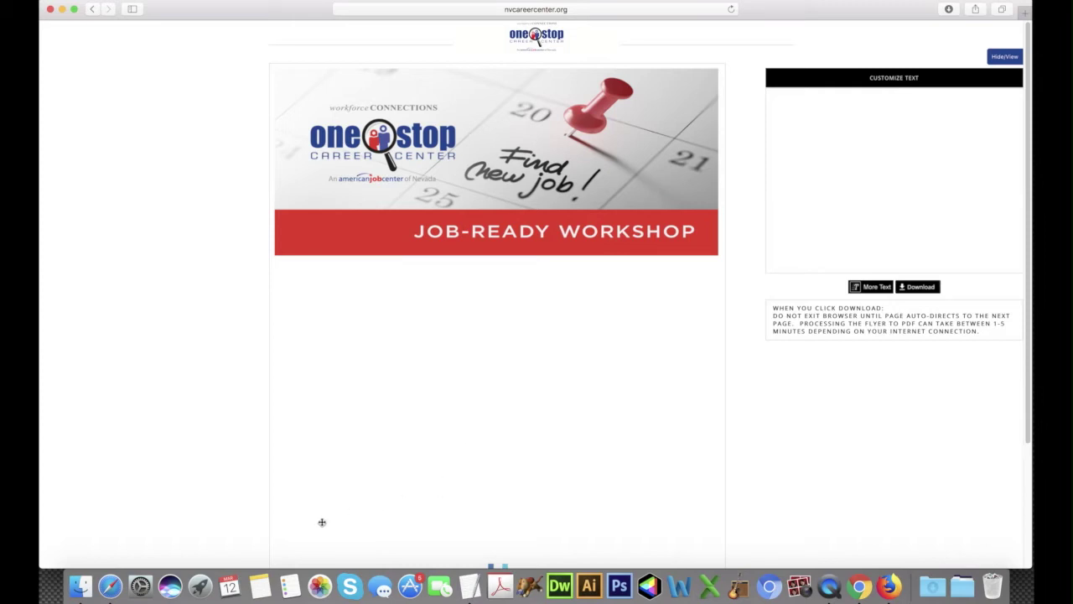
pyautogui.click(475, 592)
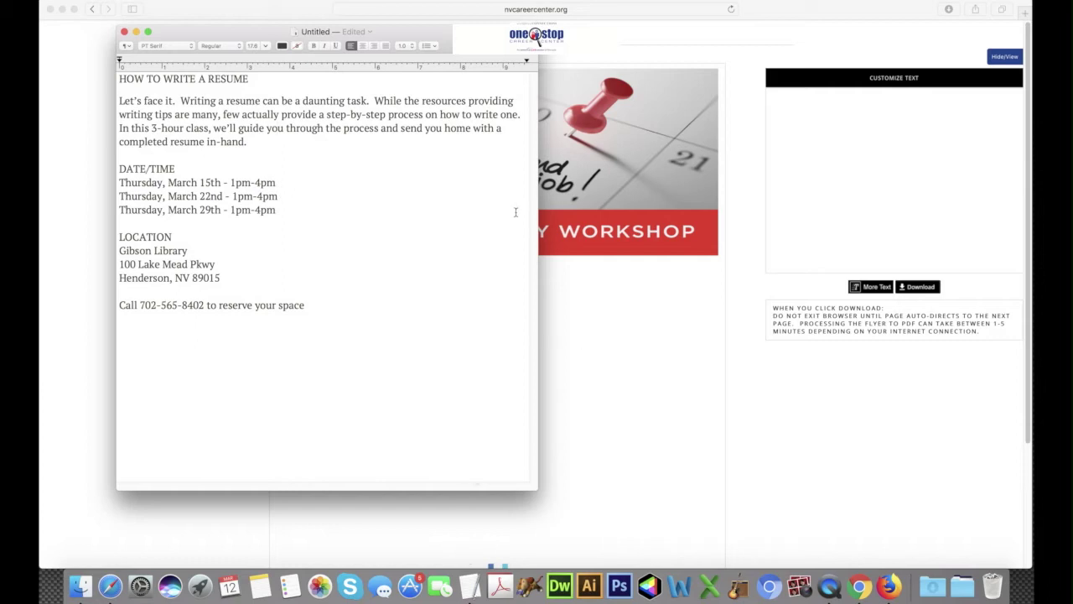
# Copy the 'HOW TO WRITE A RESUME' title line from the TextEdit workshop notes.
pyautogui.moveTo(480, 41); pyautogui.dragTo(447, 108)
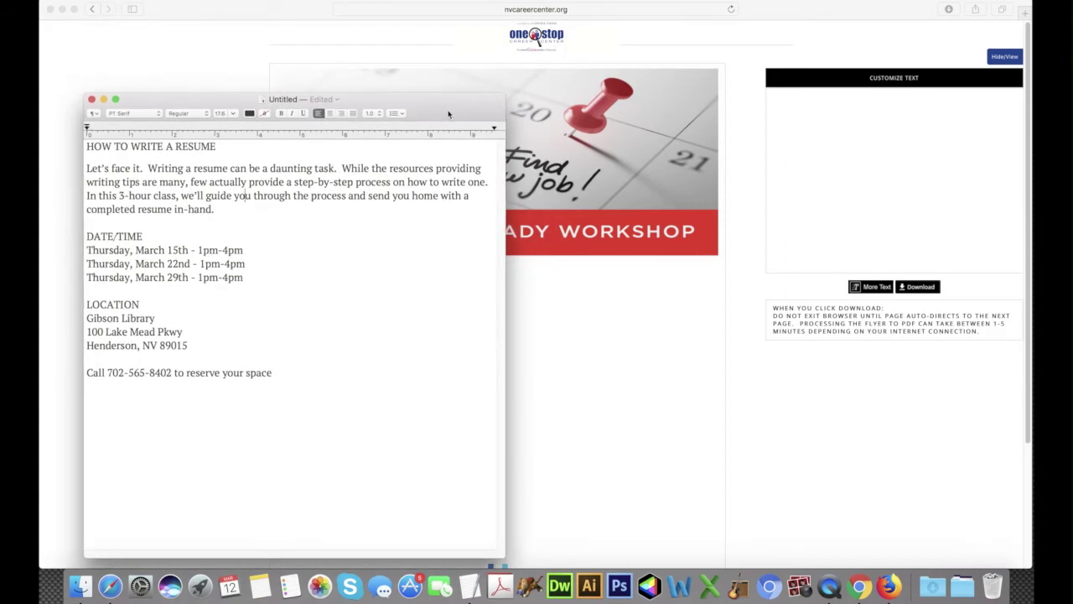
pyautogui.click(354, 195)
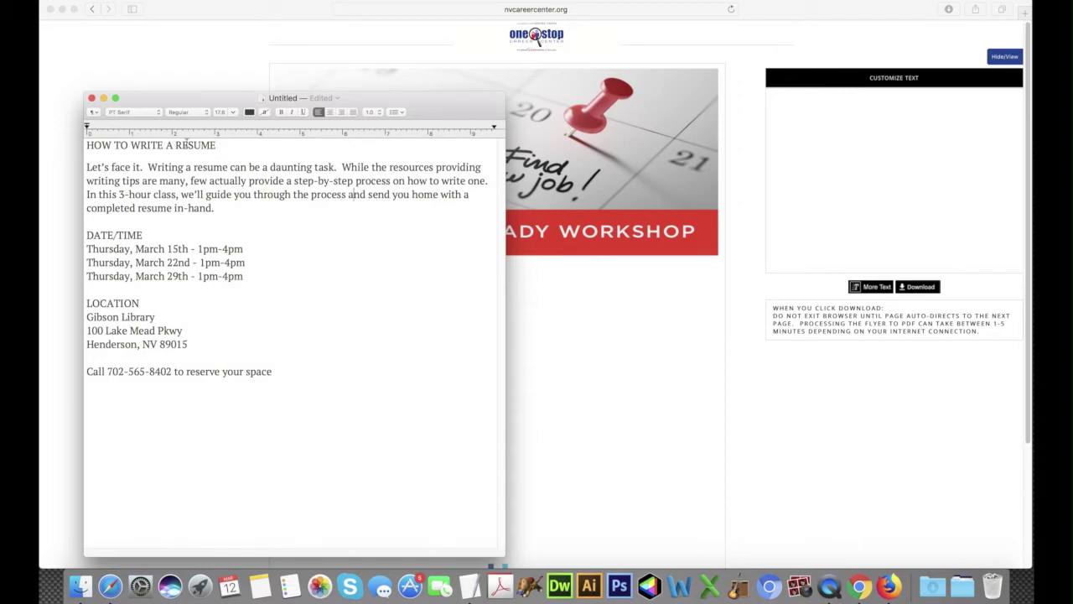
pyautogui.moveTo(86, 145); pyautogui.dragTo(247, 146)
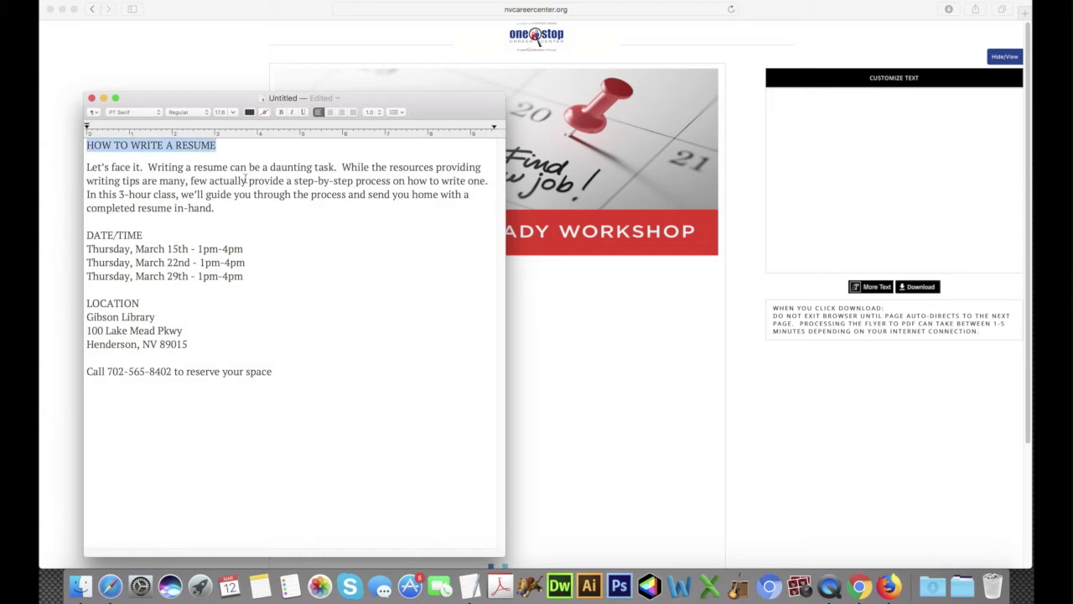
pyautogui.click(149, 0)
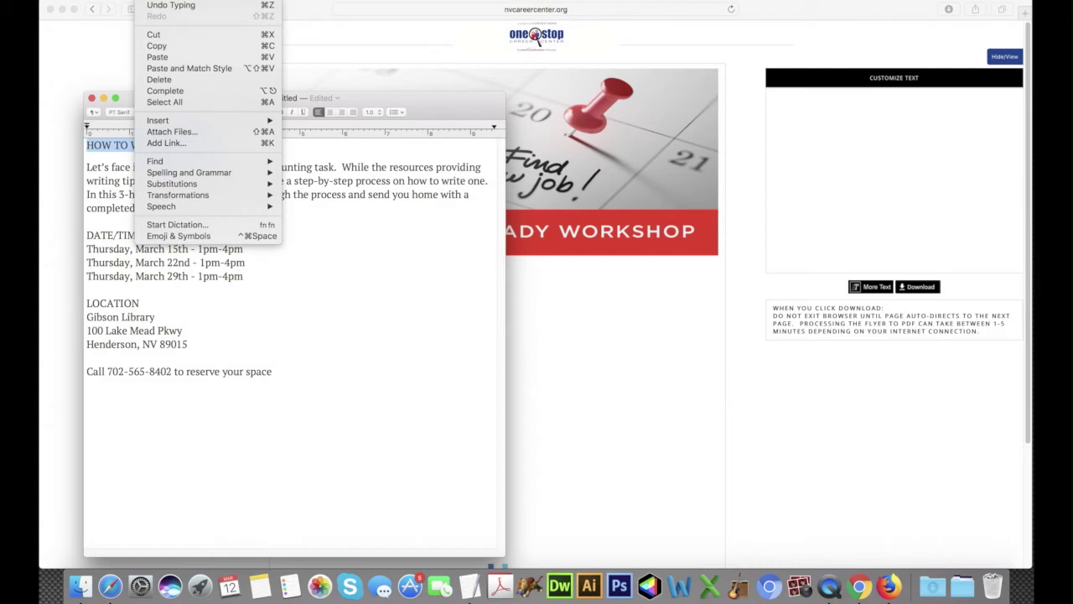
pyautogui.click(157, 45)
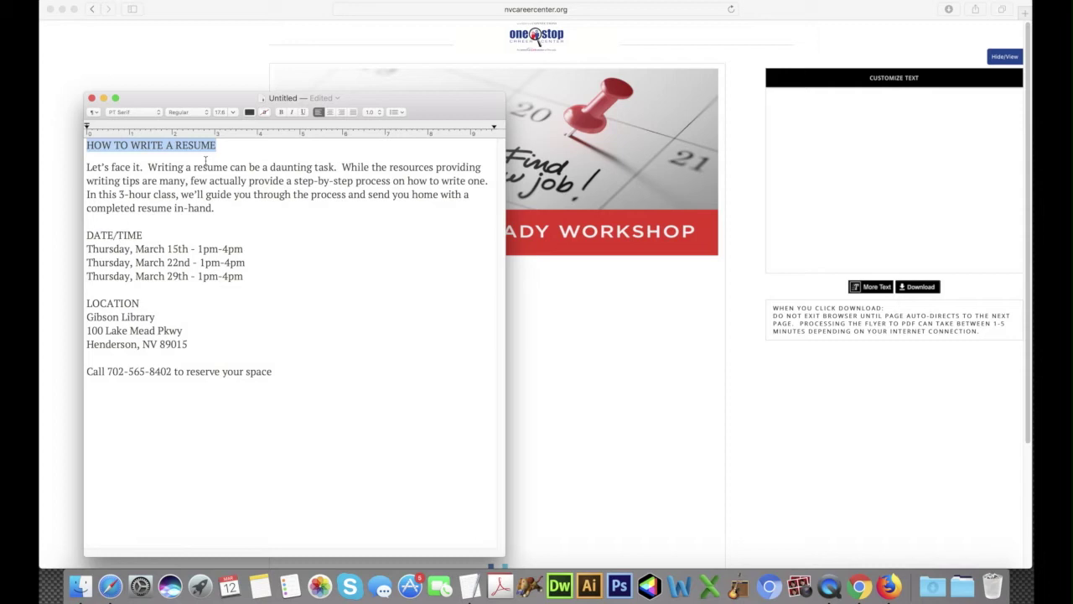
pyautogui.click(205, 164)
# Paste the 'HOW TO WRITE A RESUME' title into a new text field just under the red banner.
pyautogui.click(837, 170)
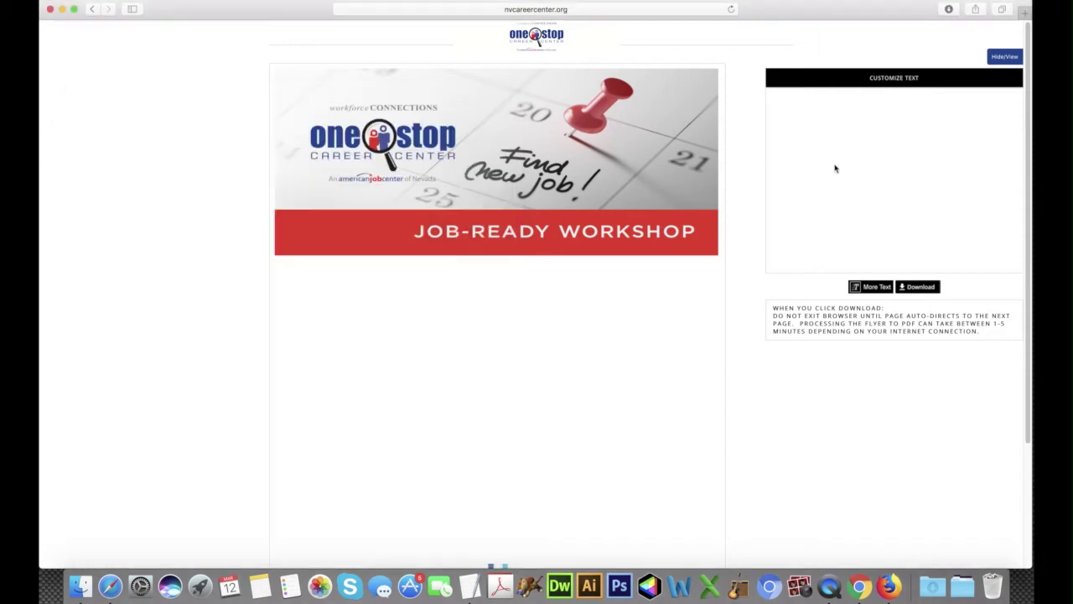
pyautogui.click(876, 287)
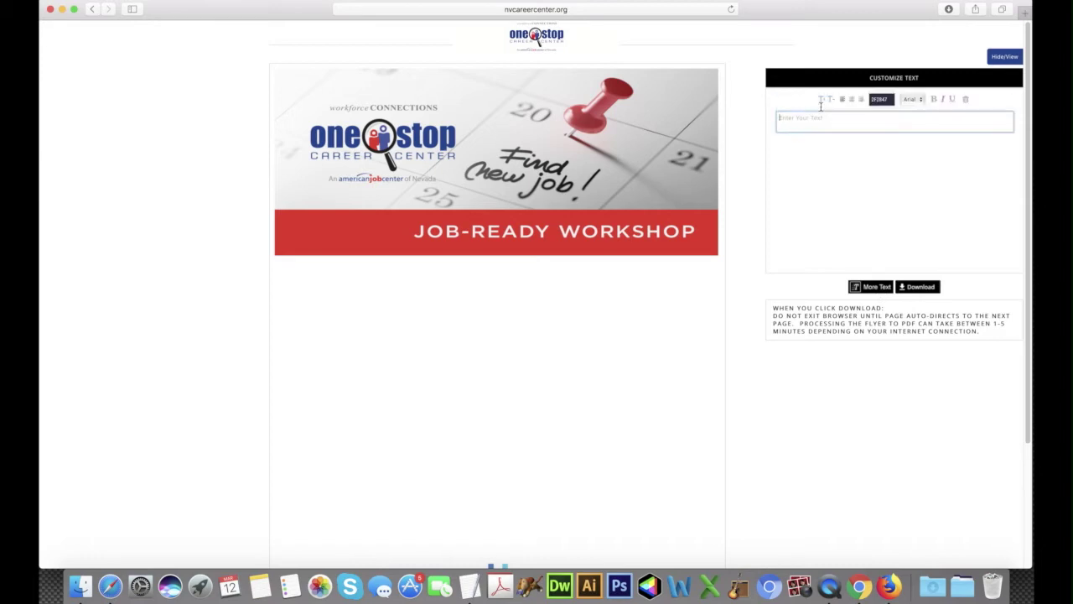
pyautogui.press('super+v')
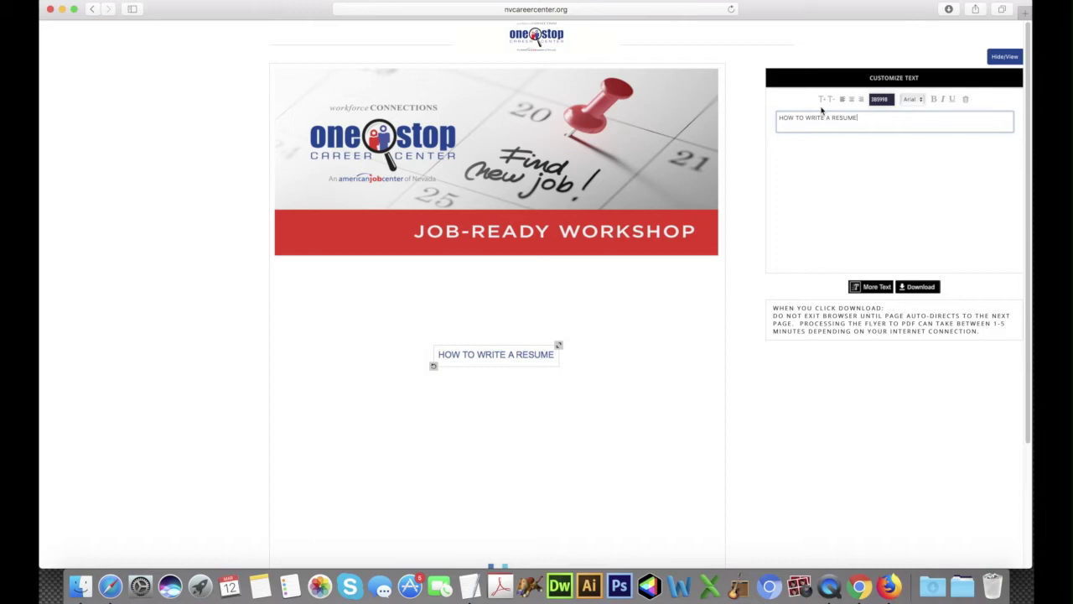
pyautogui.moveTo(526, 354); pyautogui.dragTo(431, 290)
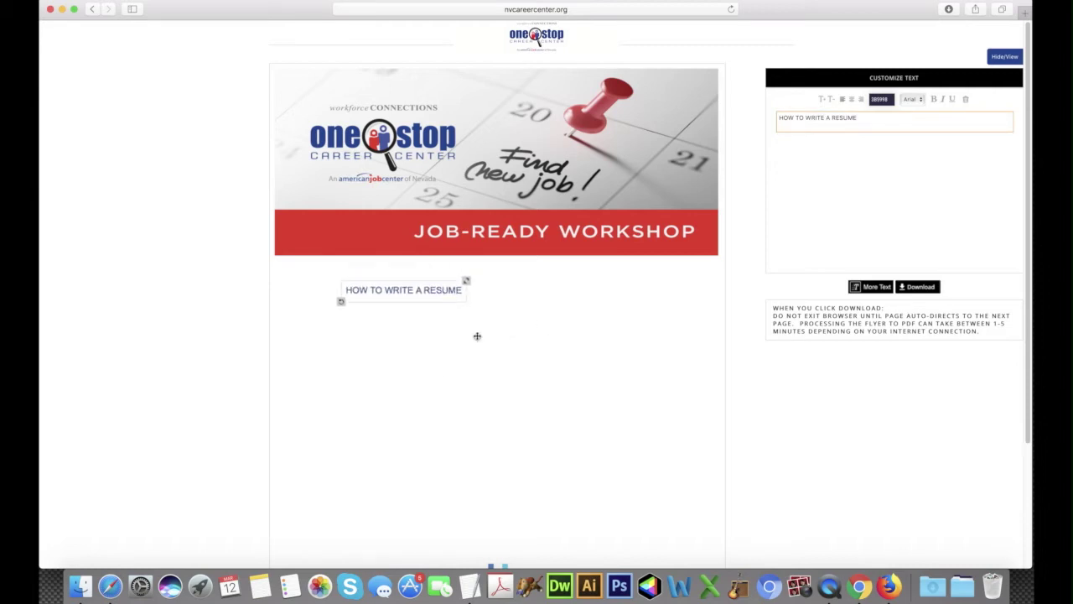
pyautogui.click(479, 351)
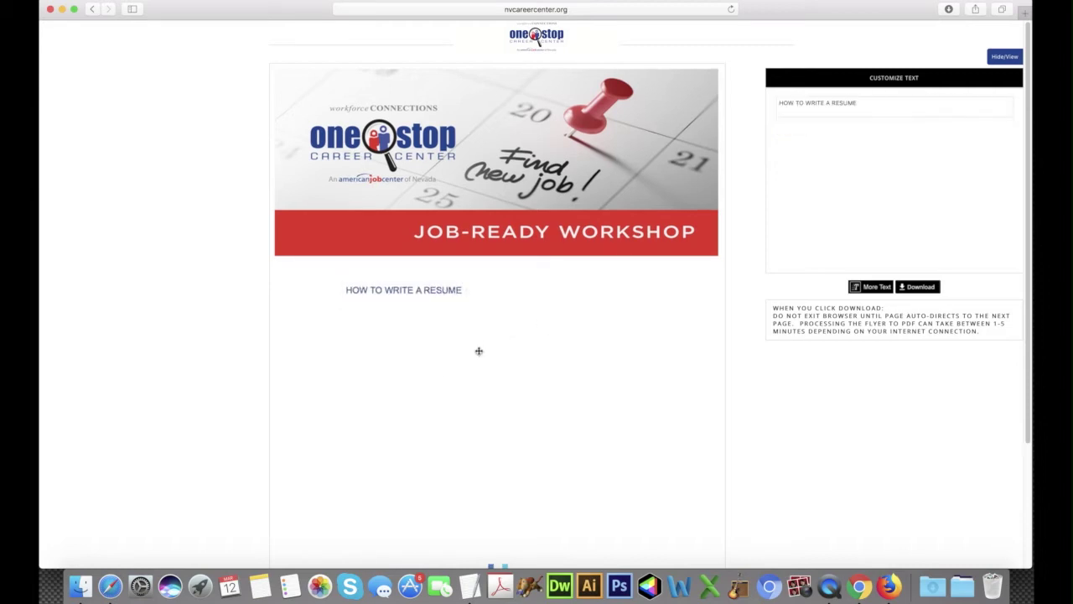
# Paste the 'Let's face it' introductory paragraph as new text just below the heading.
pyautogui.press('super+Tab')
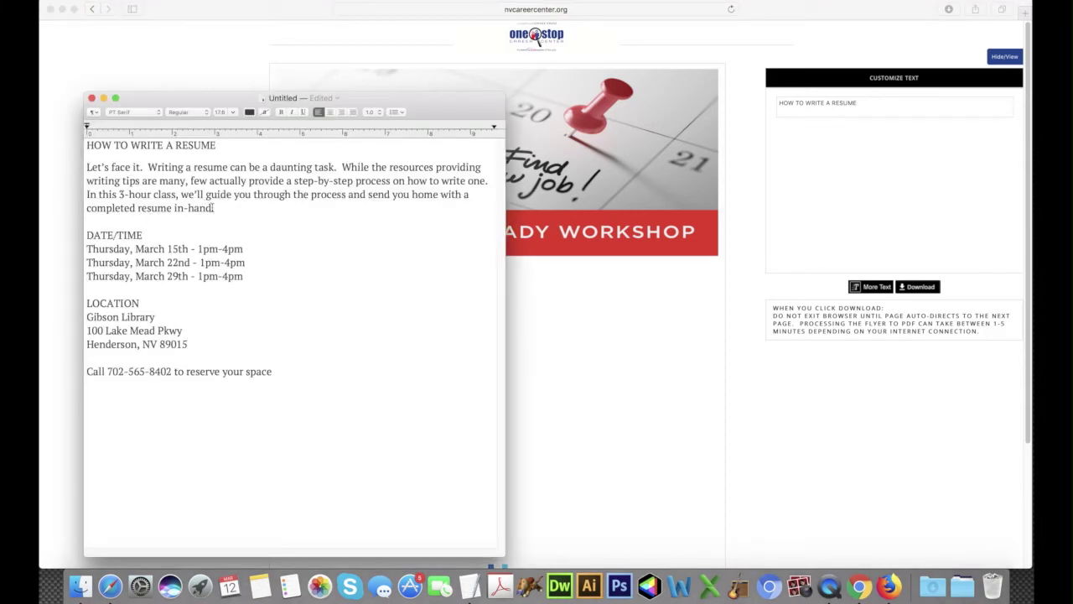
pyautogui.moveTo(214, 208); pyautogui.dragTo(87, 166)
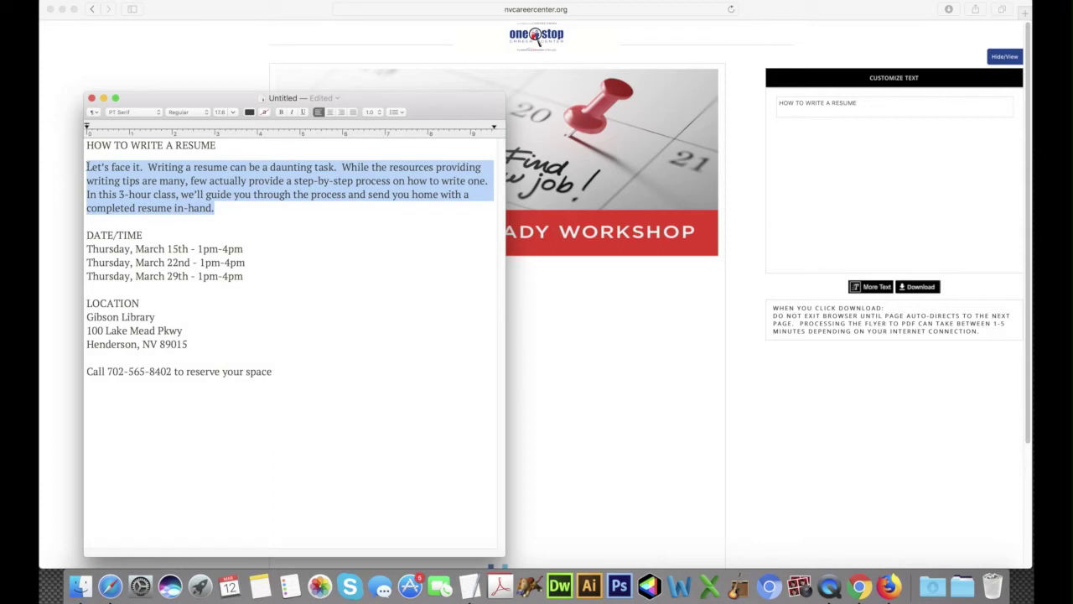
pyautogui.press('super+Tab')
pyautogui.click(871, 287)
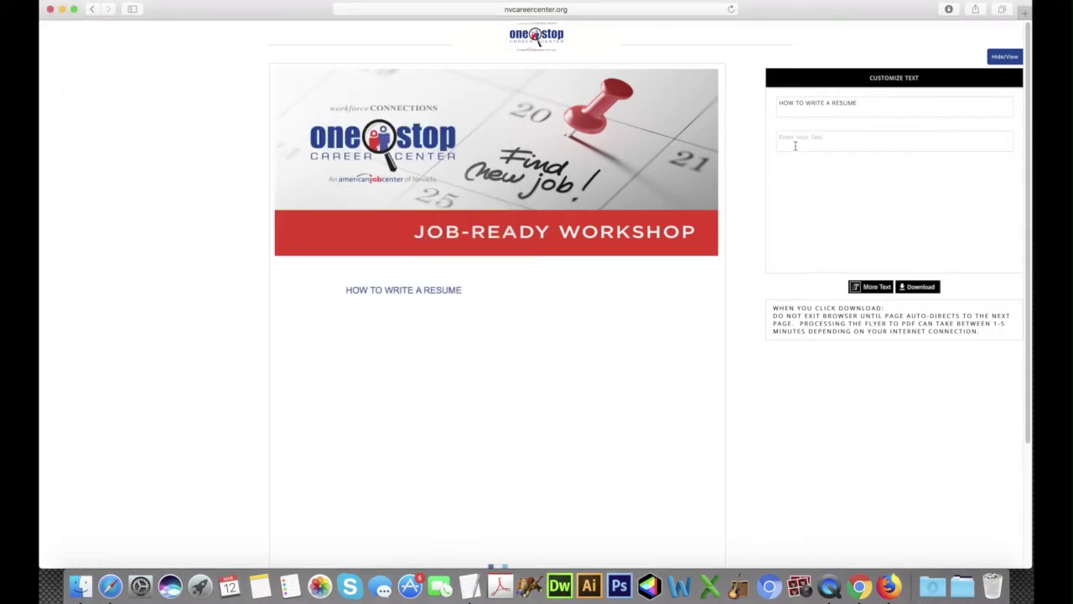
pyautogui.click(796, 148)
pyautogui.press('super+v')
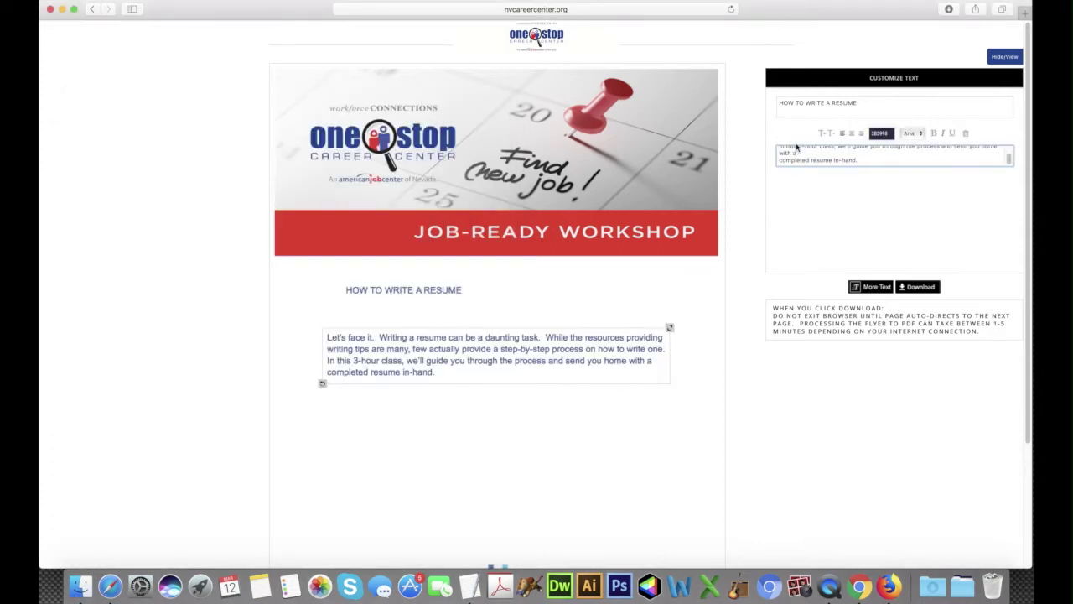
pyautogui.click(633, 348)
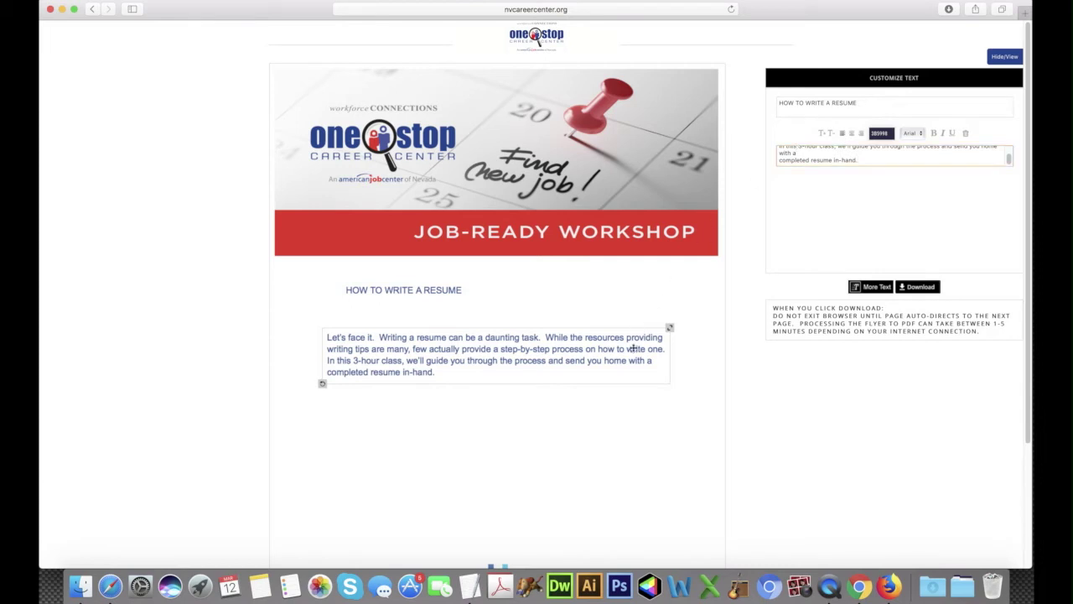
pyautogui.moveTo(603, 353); pyautogui.dragTo(602, 335)
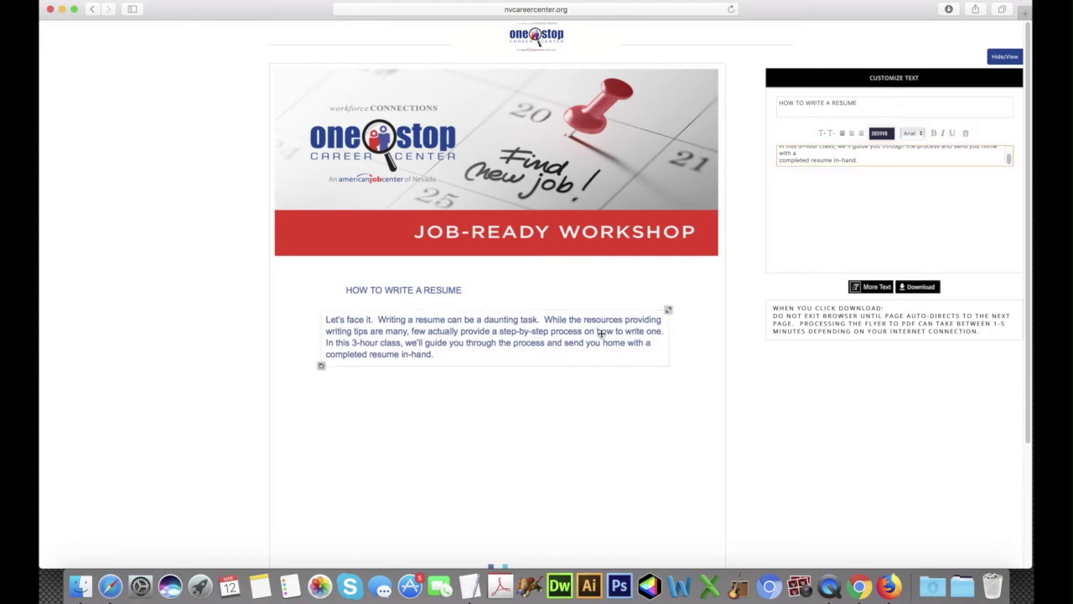
pyautogui.click(612, 411)
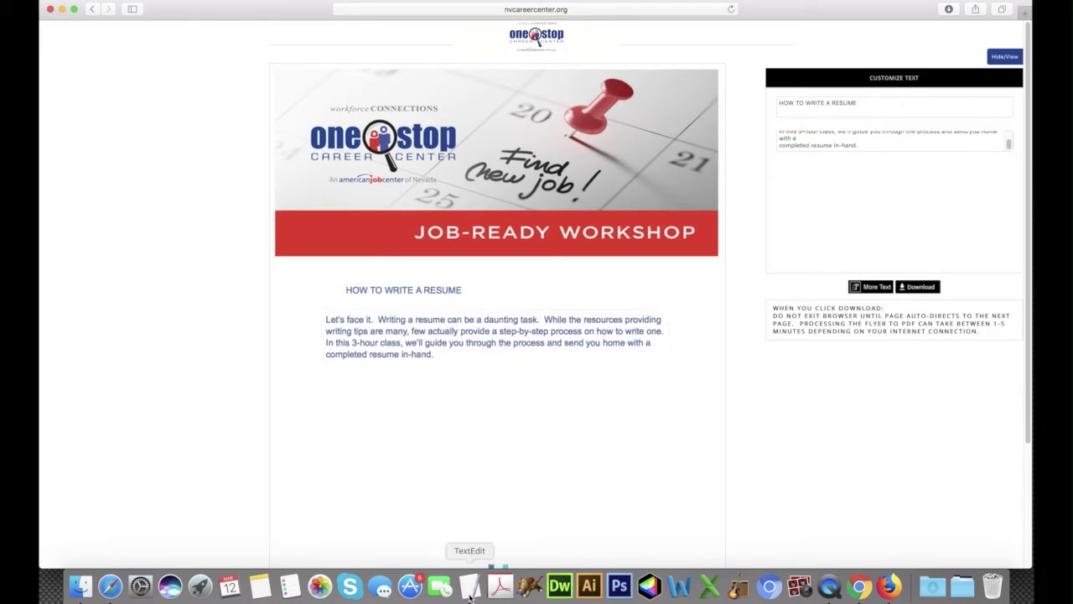
pyautogui.click(470, 585)
# Paste the DATE/TIME heading into a new text field on the left below the paragraph.
pyautogui.click(190, 265)
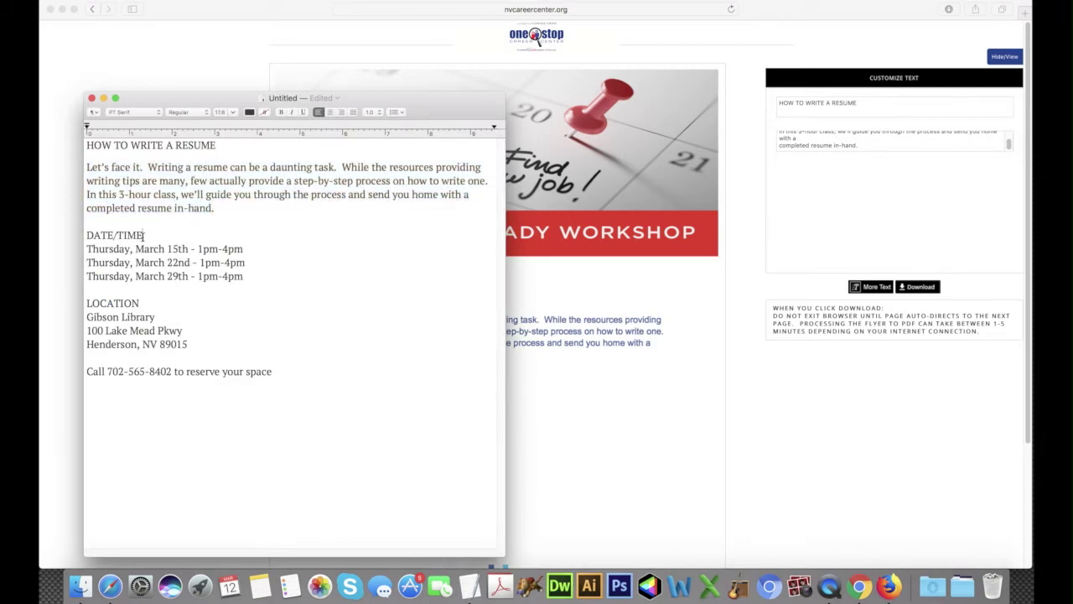
pyautogui.moveTo(143, 235); pyautogui.dragTo(86, 235)
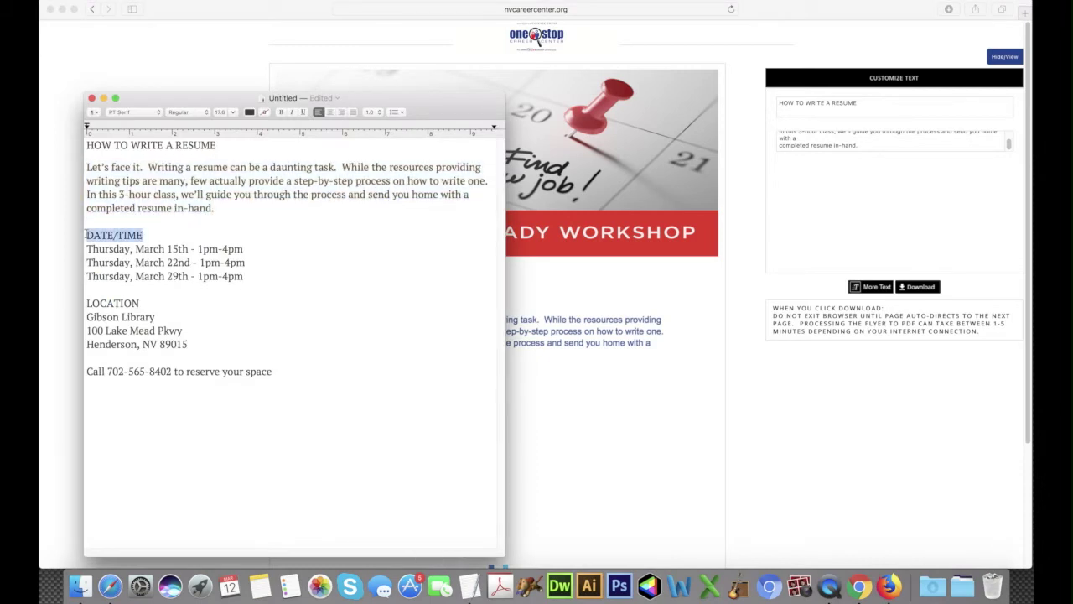
pyautogui.click(599, 257)
pyautogui.click(879, 287)
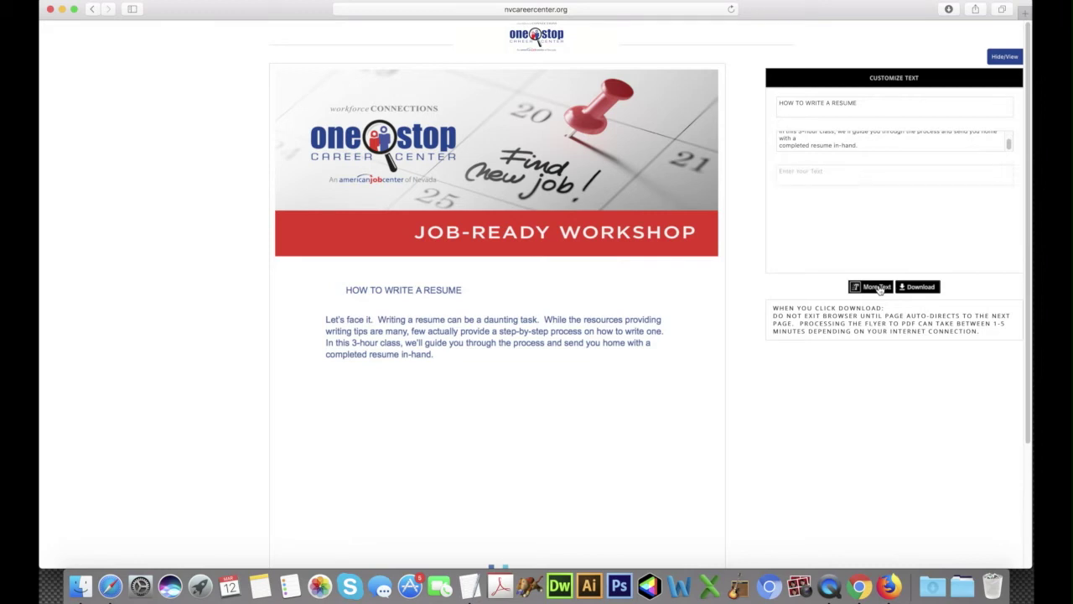
pyautogui.click(810, 176)
pyautogui.press('super+v')
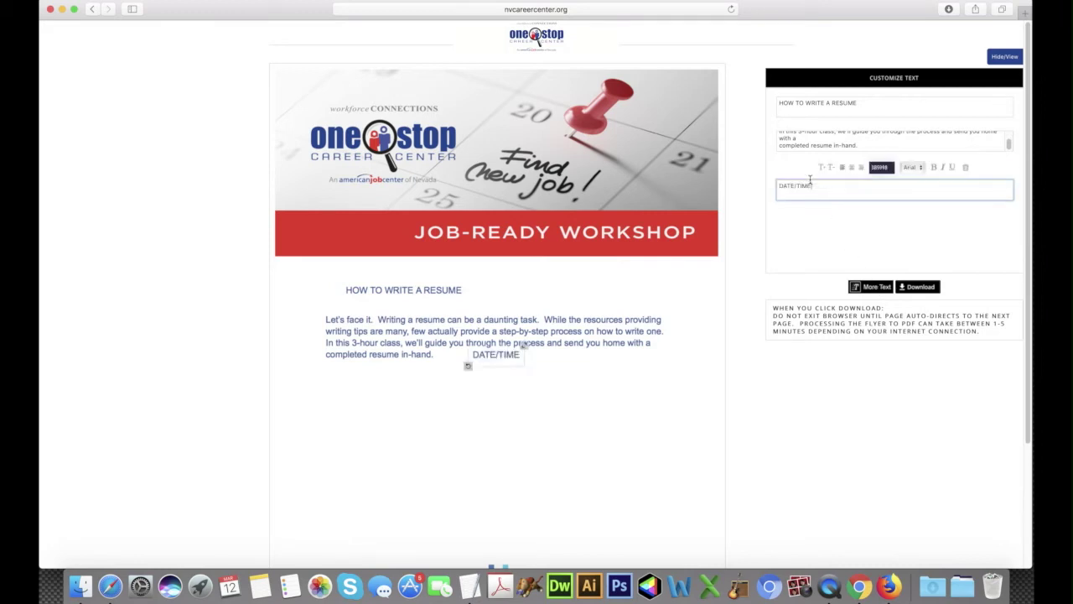
pyautogui.moveTo(468, 365); pyautogui.dragTo(318, 415)
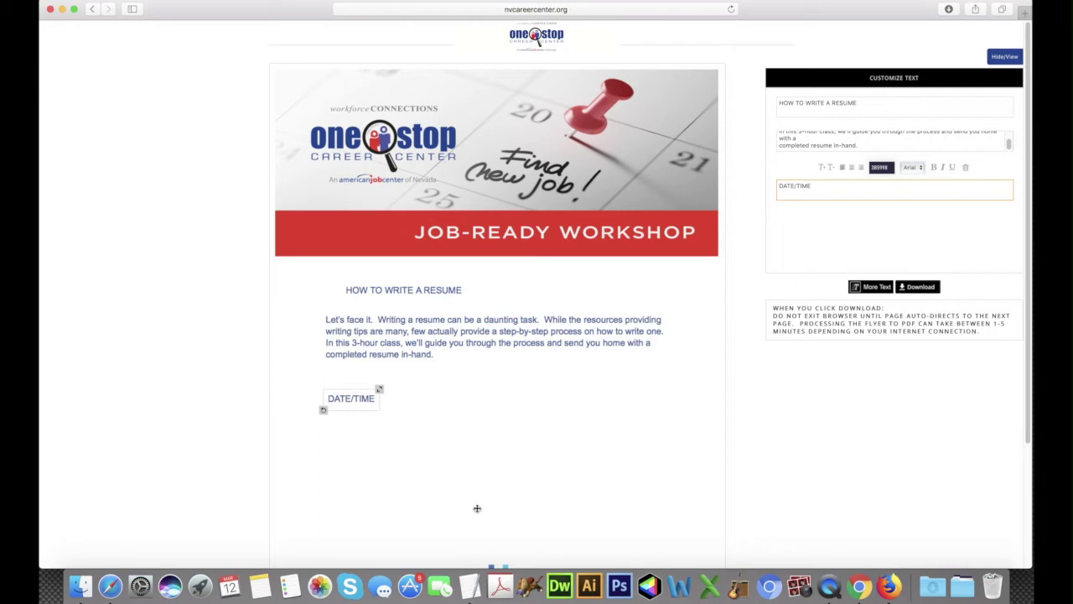
# Paste the three Thursday 1pm-4pm date lines beneath the DATE/TIME heading.
pyautogui.click(472, 587)
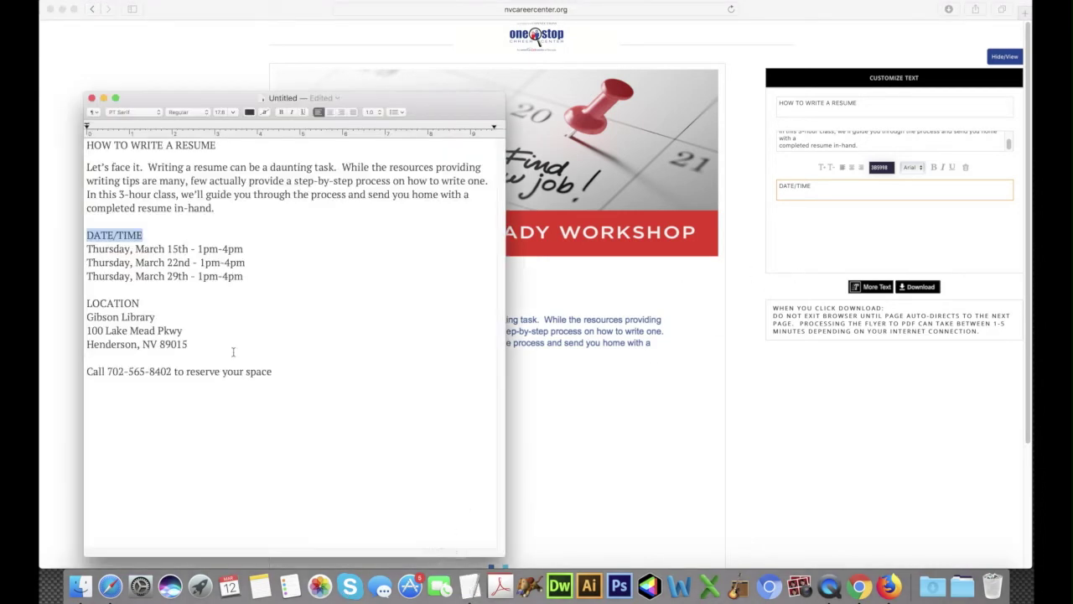
pyautogui.click(243, 305)
pyautogui.moveTo(244, 277); pyautogui.dragTo(87, 250)
pyautogui.press('super+c')
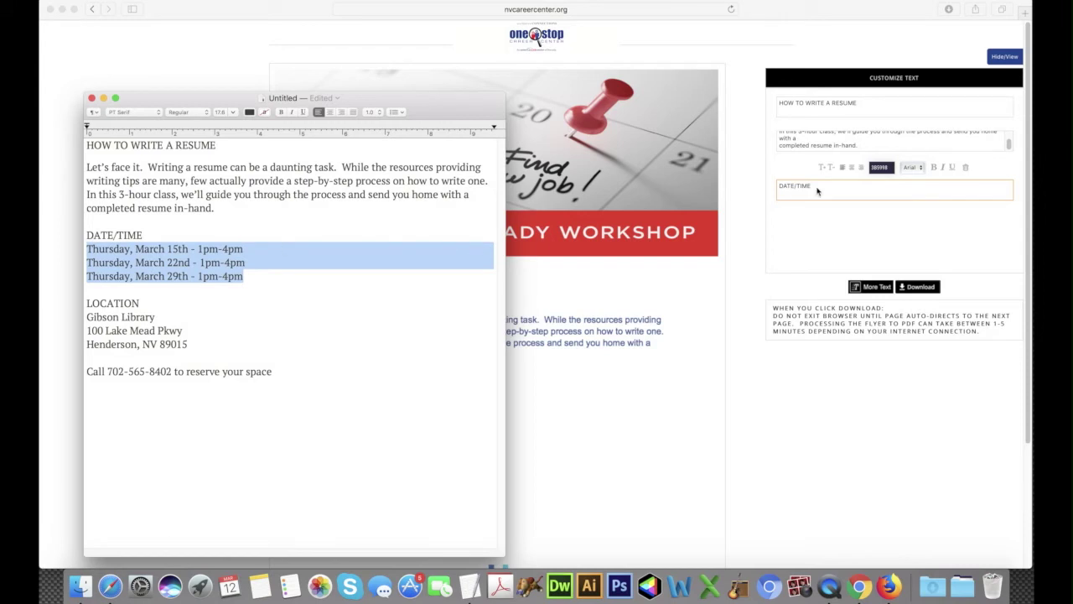
pyautogui.click(851, 205)
pyautogui.click(878, 288)
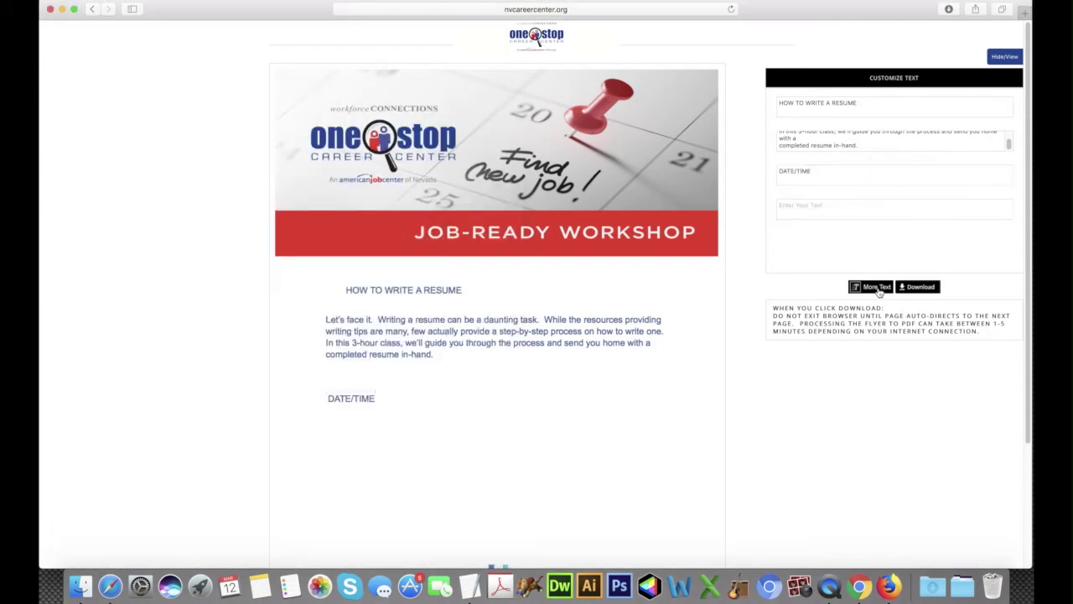
pyautogui.click(829, 211)
pyautogui.press('super+v')
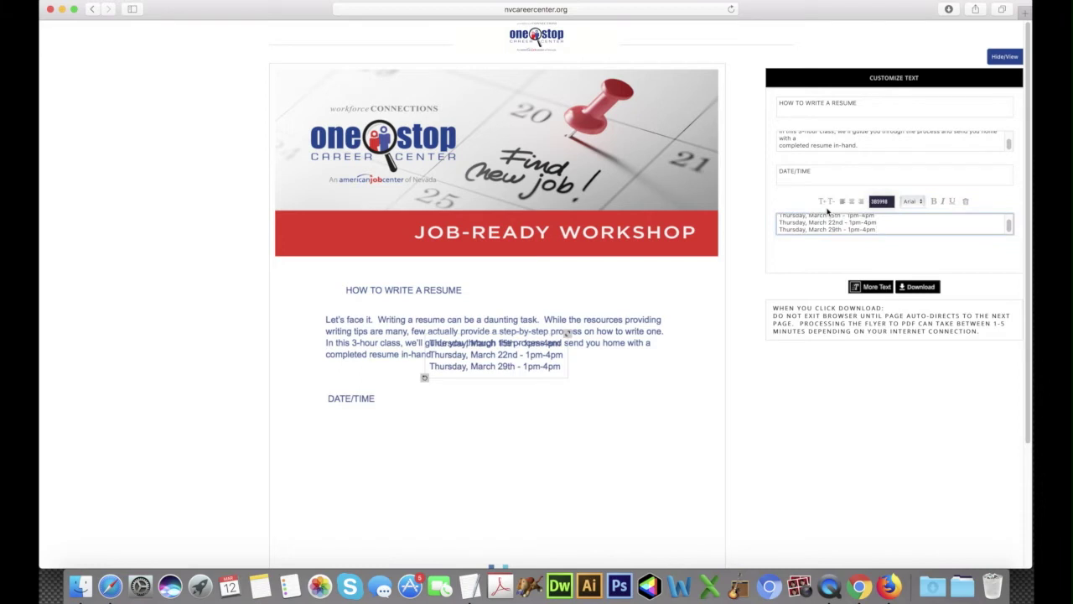
pyautogui.click(487, 358)
pyautogui.moveTo(488, 359); pyautogui.dragTo(353, 440)
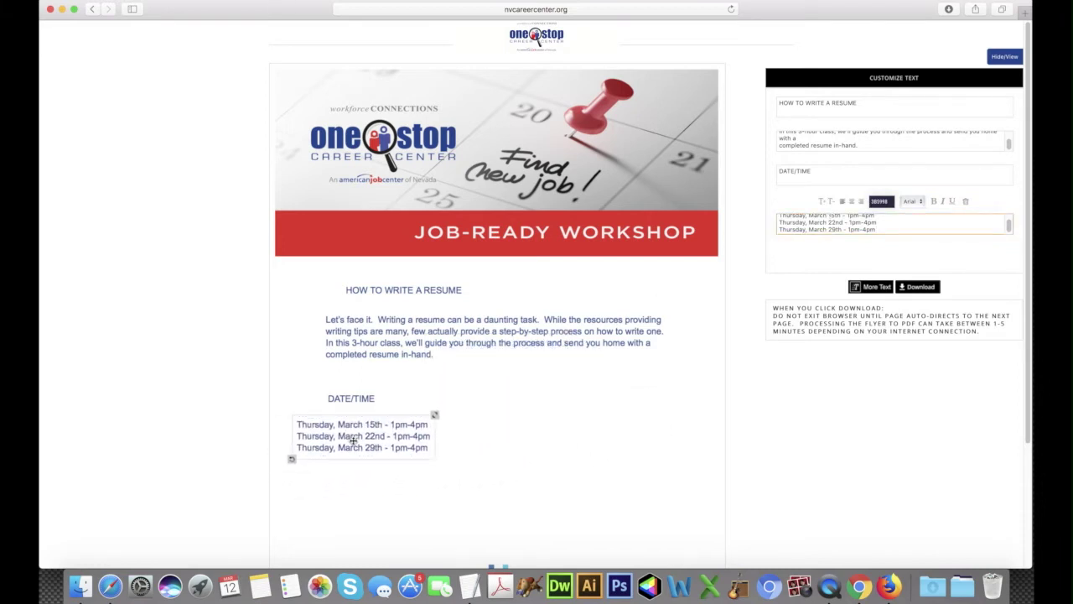
pyautogui.scroll(-2, 466, 403)
pyautogui.scroll(-2, 465, 403)
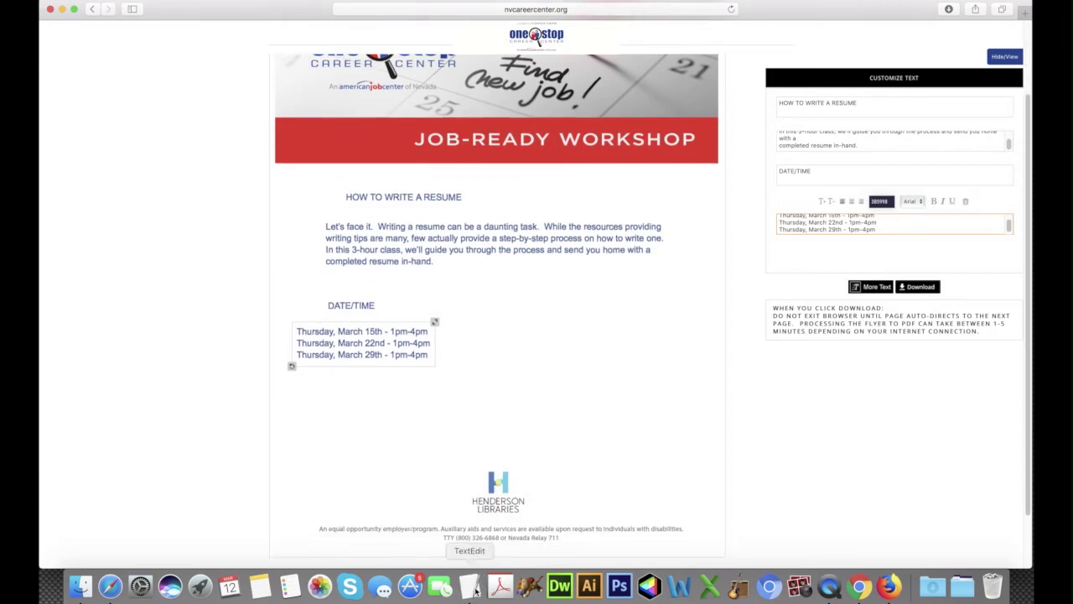
pyautogui.click(471, 587)
# Paste the LOCATION heading into a new text field on the right side of the flyer.
pyautogui.click(180, 360)
pyautogui.moveTo(141, 303); pyautogui.dragTo(85, 304)
pyautogui.press('cmd+c')
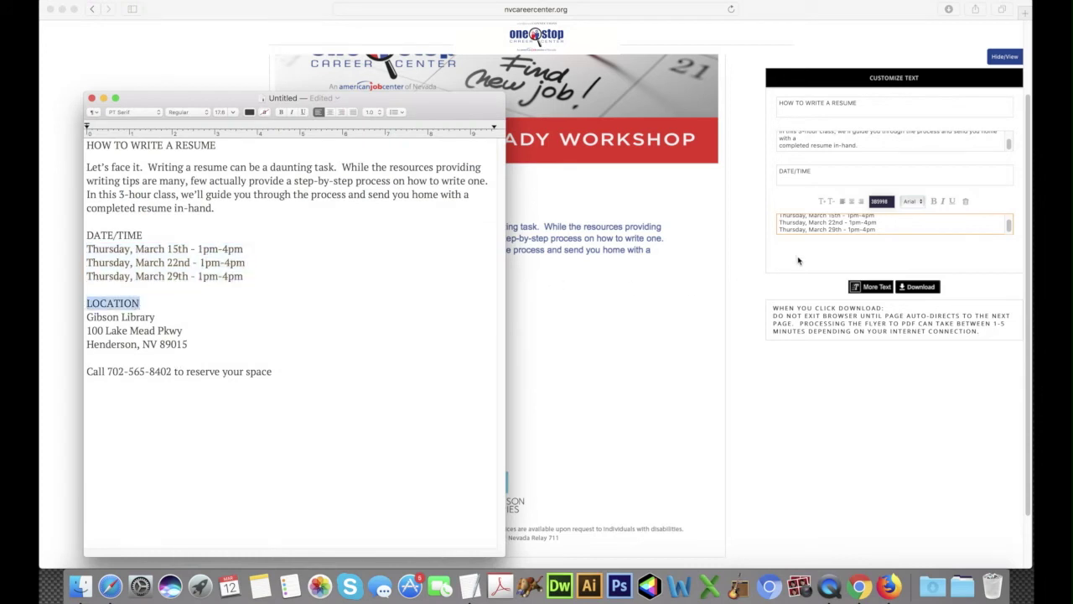
pyautogui.click(799, 261)
pyautogui.click(870, 287)
pyautogui.click(839, 246)
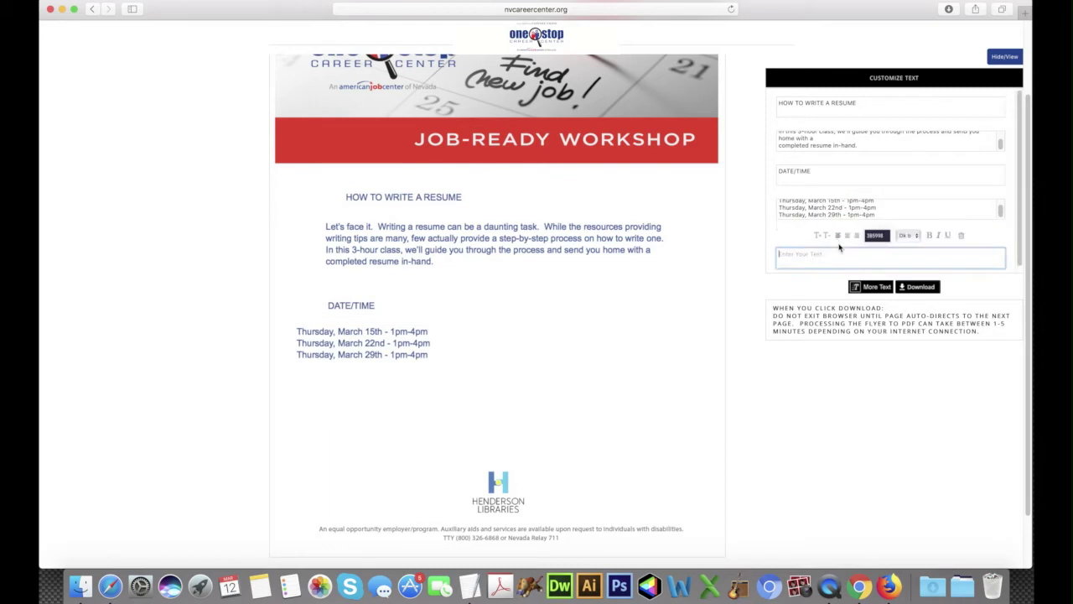
pyautogui.press('cmd+v')
pyautogui.moveTo(499, 267); pyautogui.dragTo(603, 322)
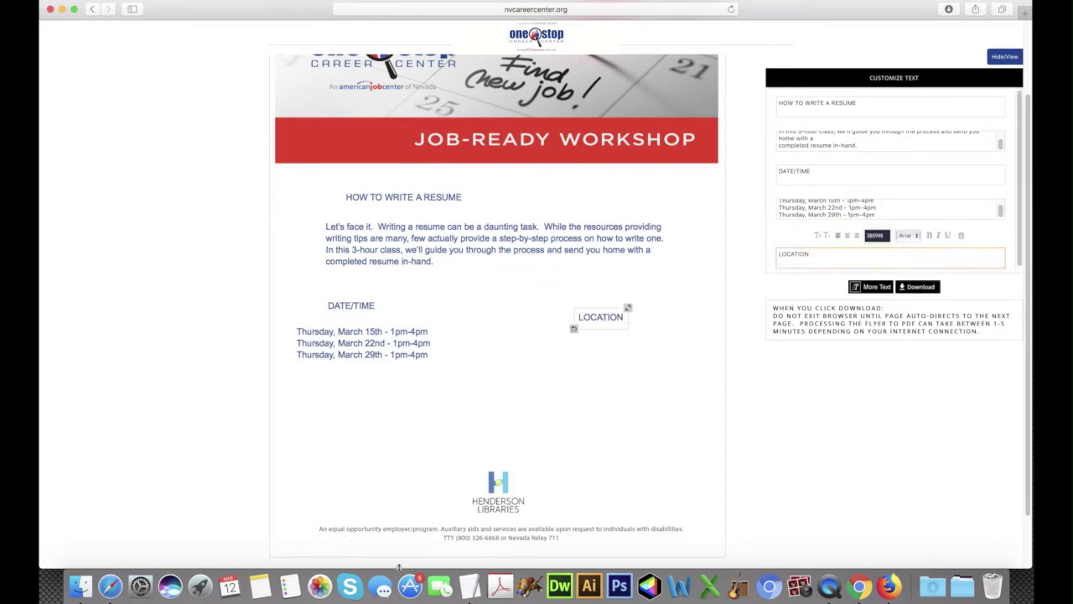
# Paste the three Gibson Library address lines beneath the LOCATION heading.
pyautogui.click(469, 586)
pyautogui.click(189, 345)
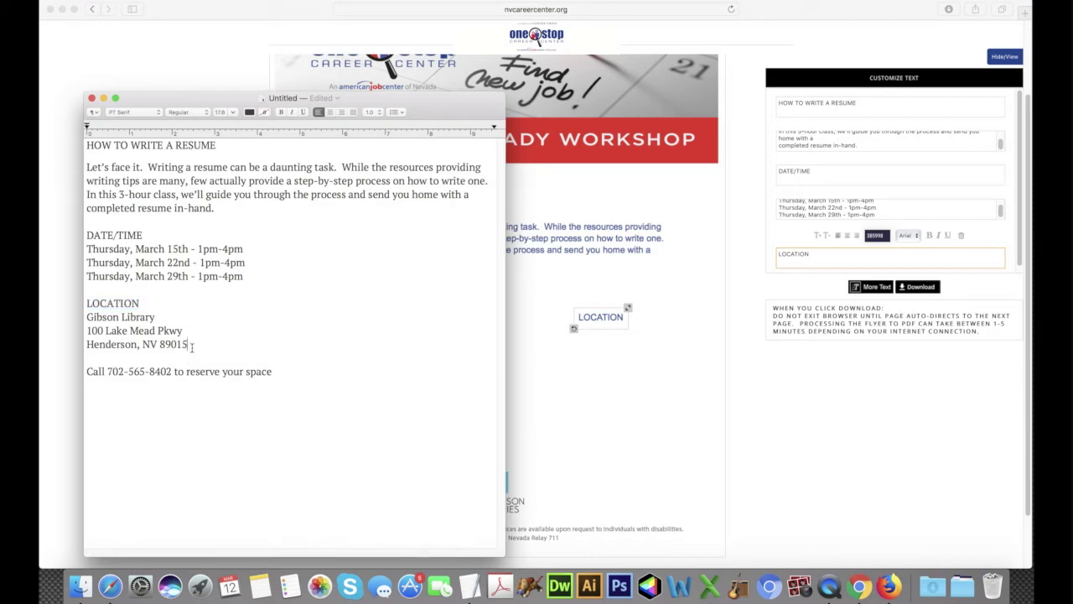
pyautogui.moveTo(190, 345); pyautogui.dragTo(88, 319)
pyautogui.press('super+c')
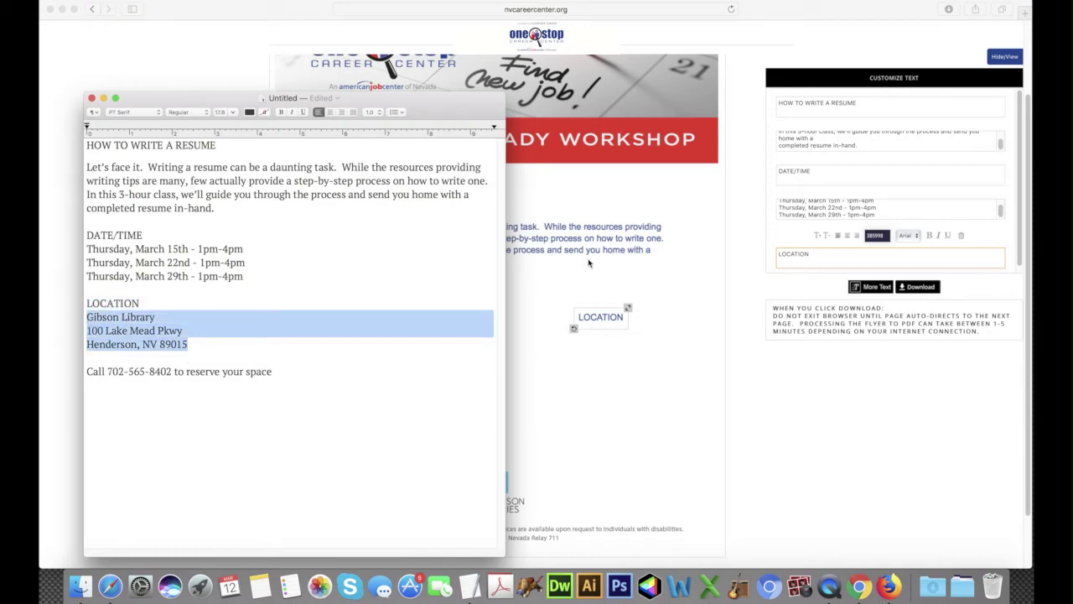
pyautogui.click(796, 265)
pyautogui.click(872, 287)
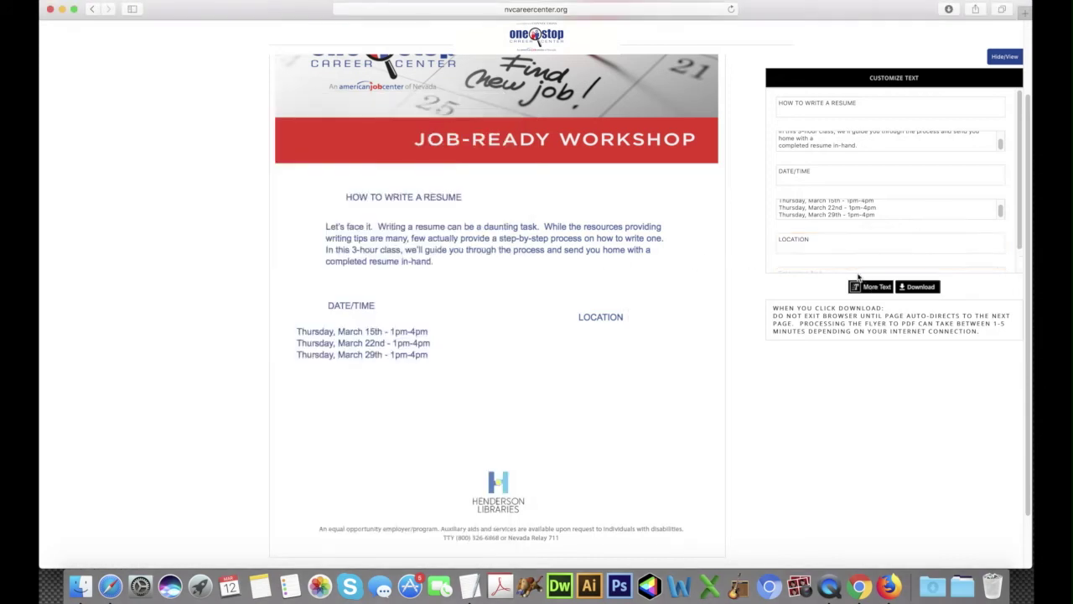
pyautogui.scroll(-2, 817, 248)
pyautogui.click(817, 248)
pyautogui.press('super+v')
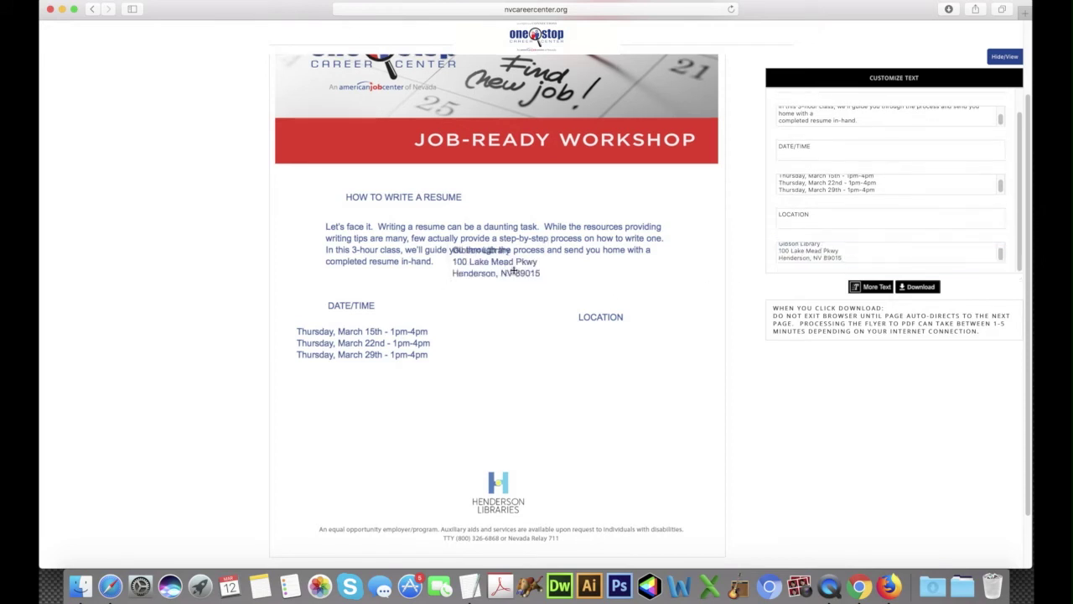
pyautogui.moveTo(509, 271); pyautogui.dragTo(634, 355)
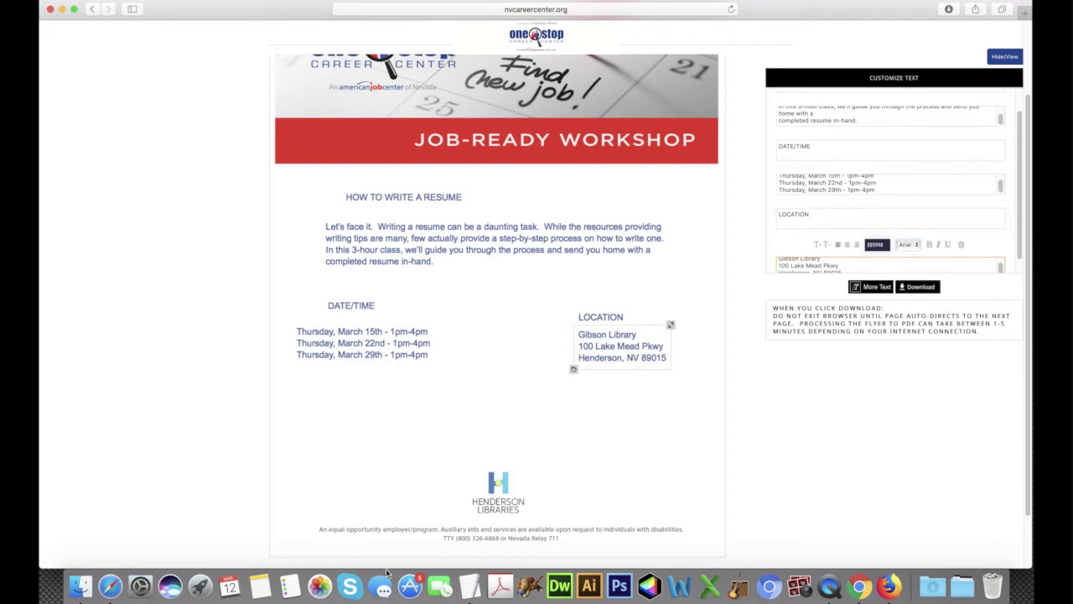
pyautogui.click(465, 588)
# Copy the call-to-reserve line from the TextEdit notes.
pyautogui.click(208, 399)
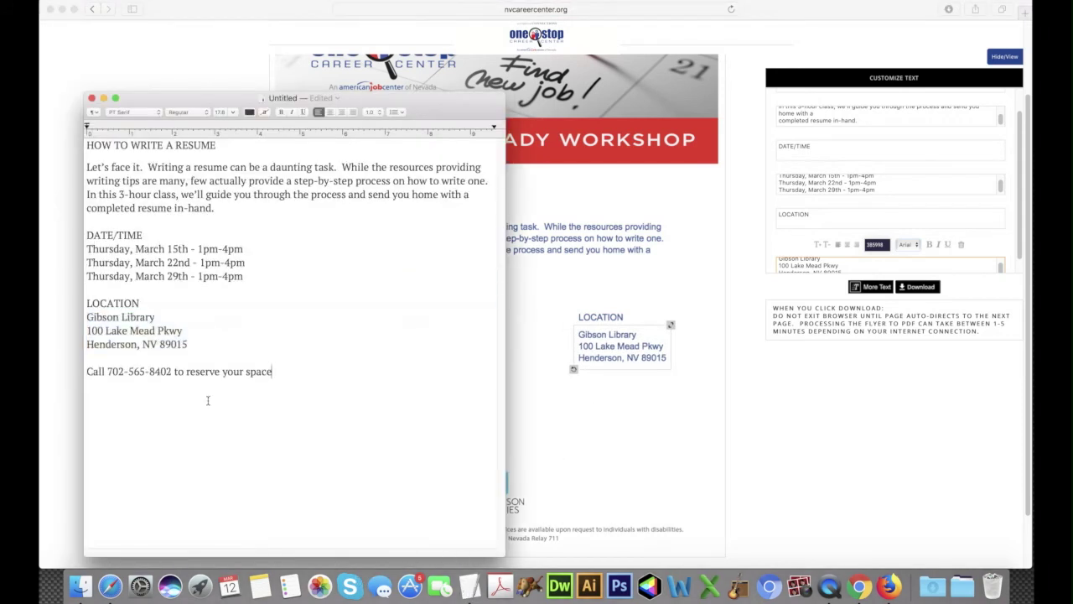
pyautogui.moveTo(276, 372); pyautogui.dragTo(88, 371)
pyautogui.press('super+c')
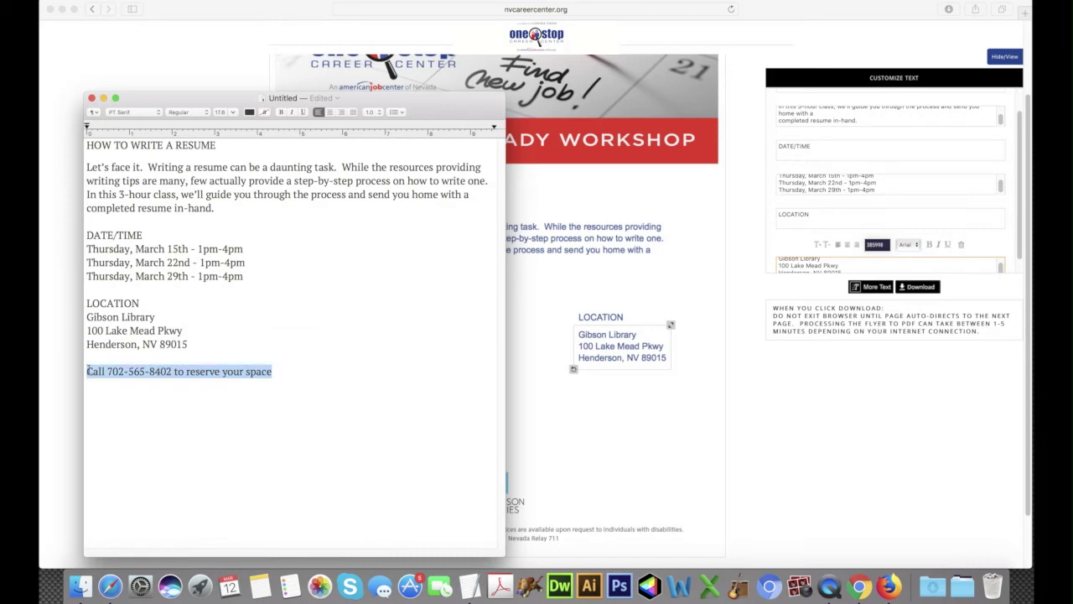
pyautogui.click(263, 371)
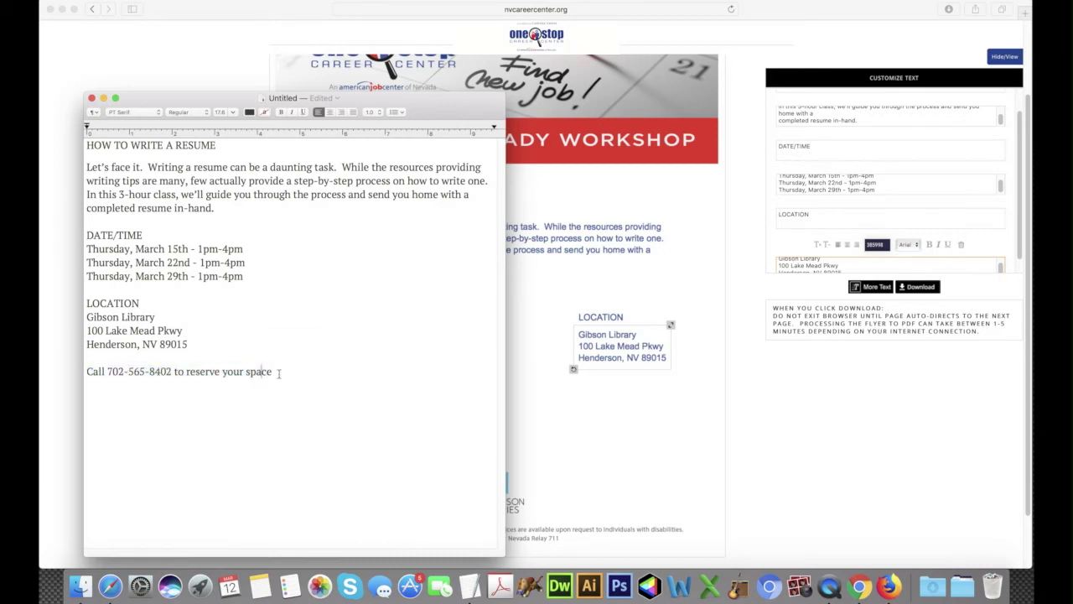
# Paste the call line into a new More Text field and place it below the date and location blocks.
pyautogui.click(785, 361)
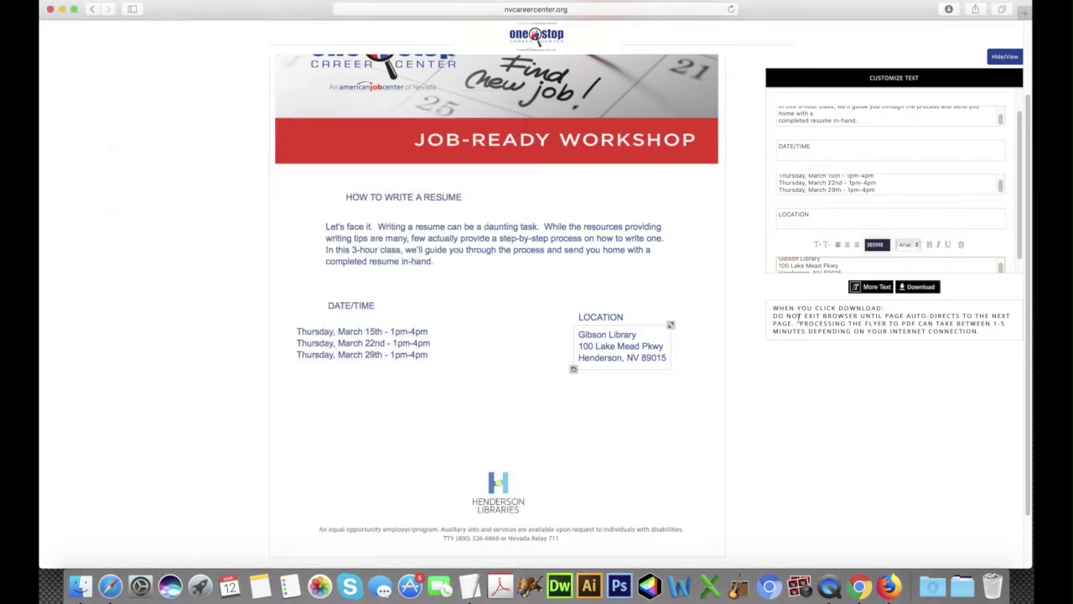
pyautogui.click(877, 286)
pyautogui.scroll(-2, 855, 220)
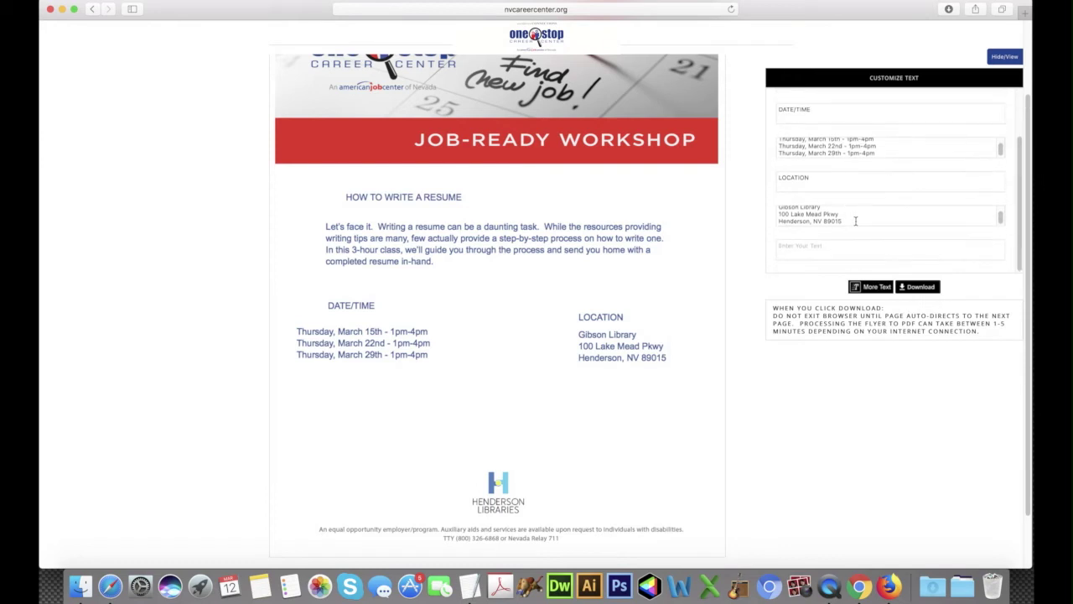
pyautogui.click(822, 247)
pyautogui.press('super+v')
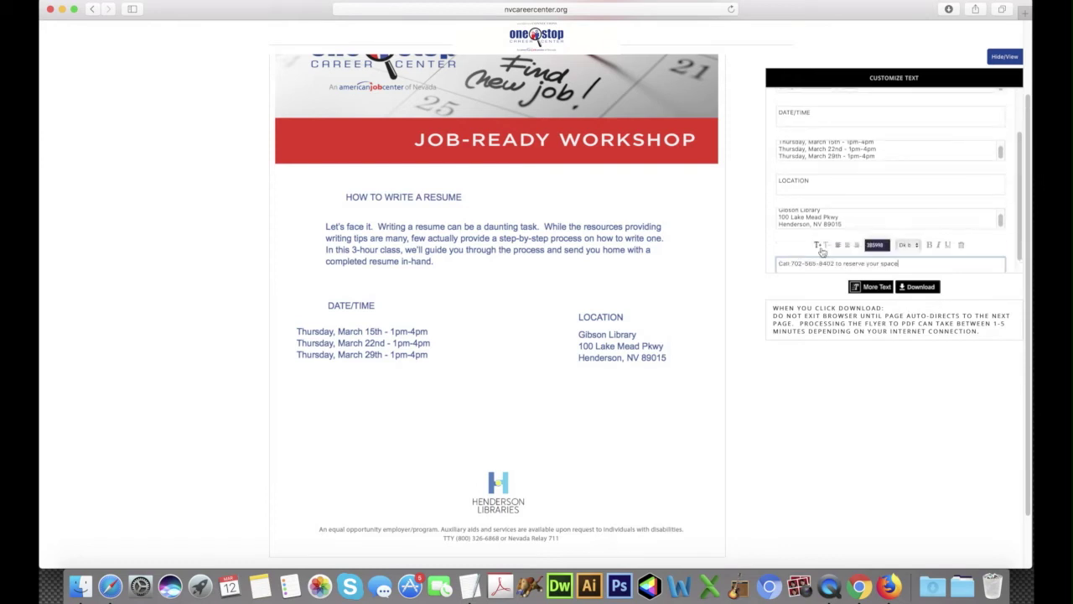
pyautogui.moveTo(543, 261); pyautogui.dragTo(539, 428)
pyautogui.click(601, 402)
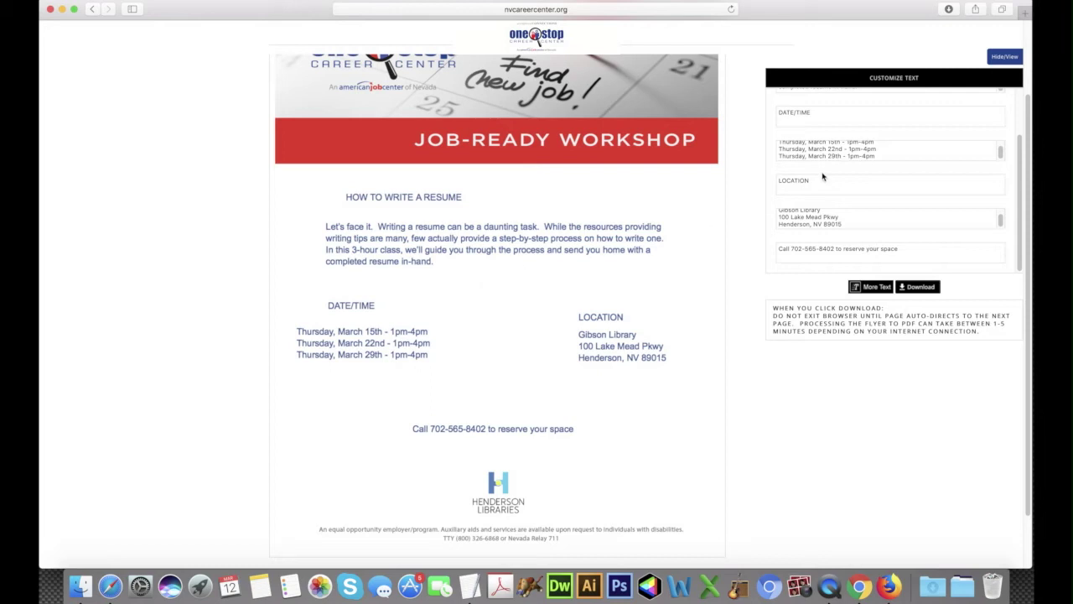
pyautogui.scroll(4, 823, 172)
# Resize the HOW TO WRITE A RESUME heading larger and shift it left to the paragraph's edge.
pyautogui.click(819, 104)
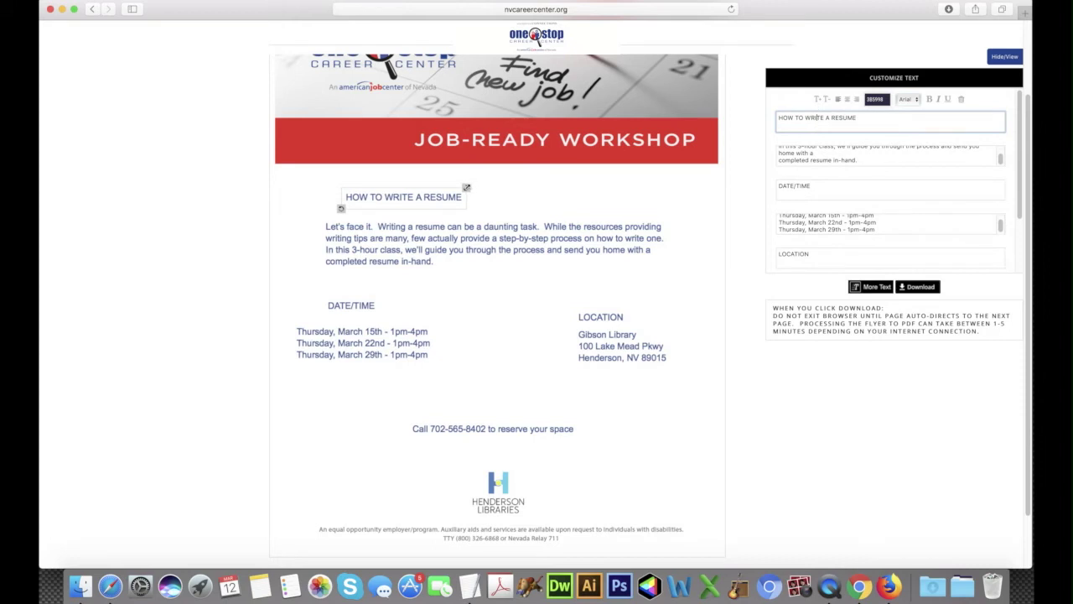
pyautogui.moveTo(466, 187); pyautogui.dragTo(545, 173)
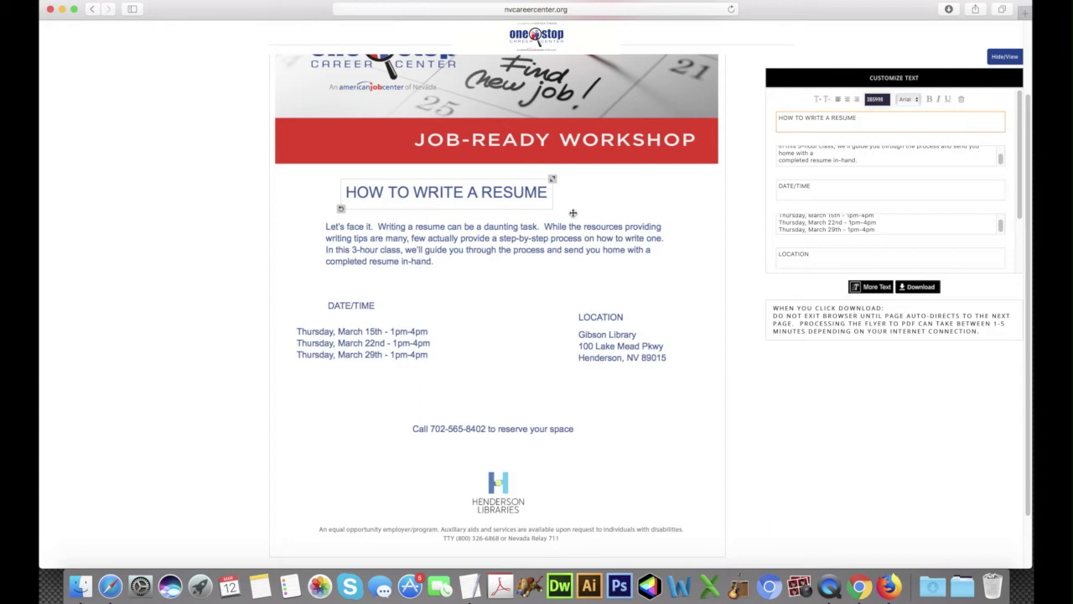
pyautogui.moveTo(519, 191); pyautogui.dragTo(497, 194)
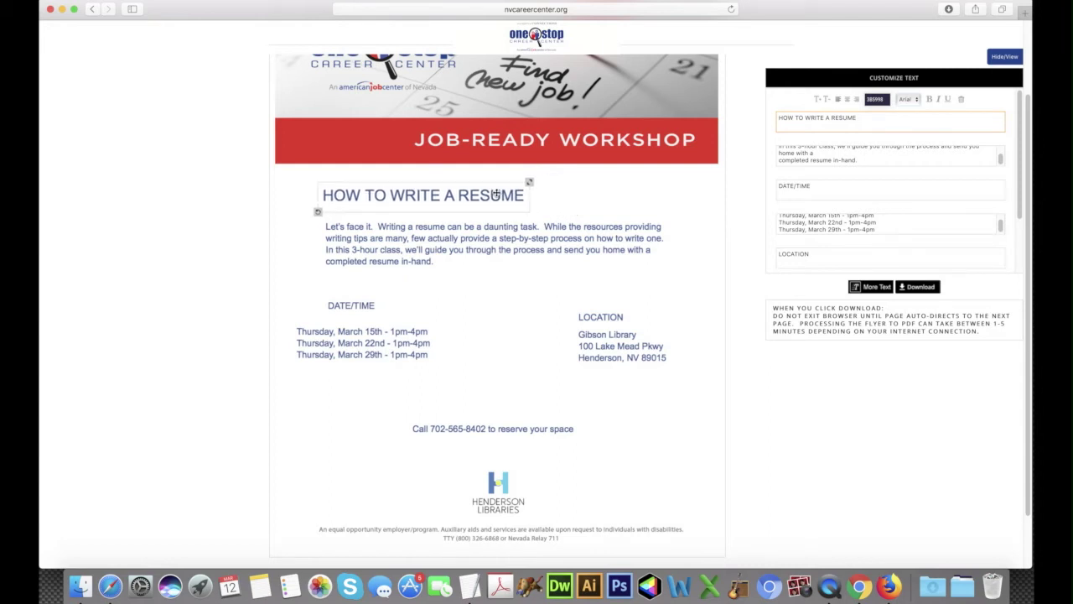
# Recolour the description paragraph dark grey (615E5E) with the colour picker slider.
pyautogui.click(495, 237)
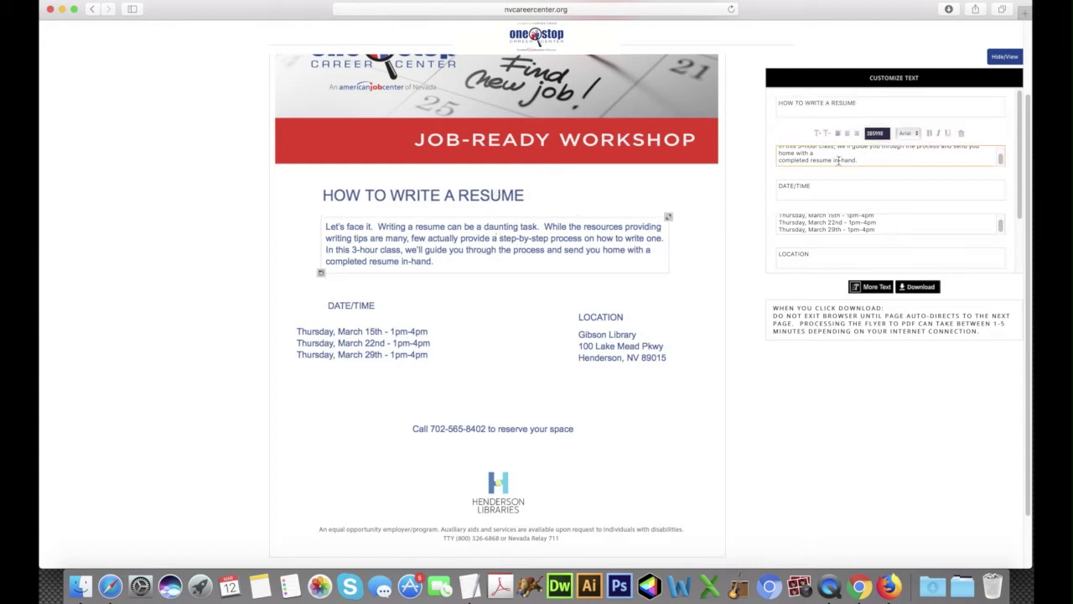
pyautogui.click(877, 133)
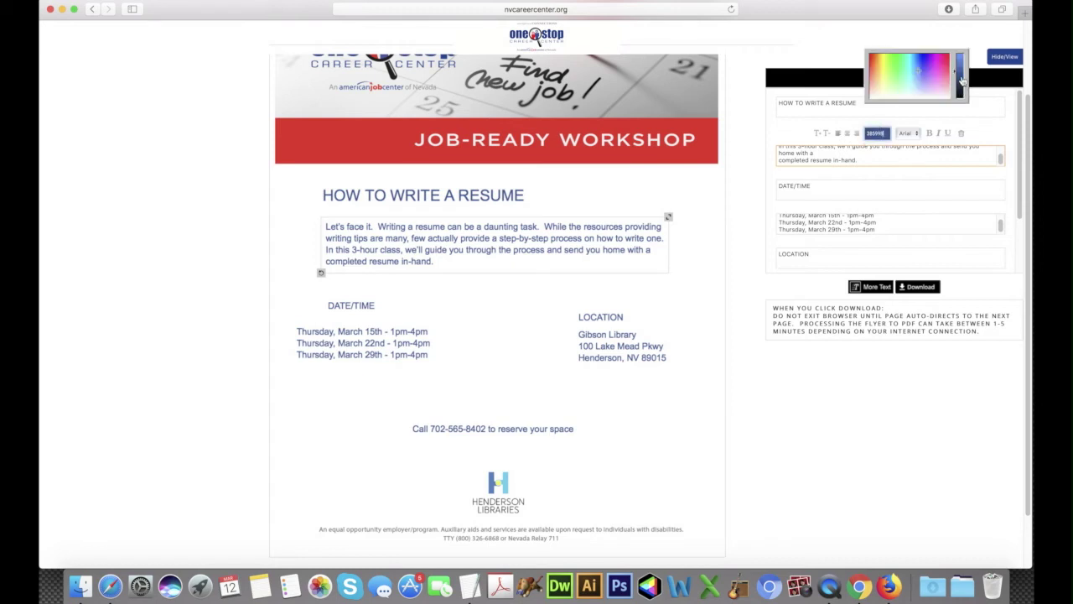
pyautogui.moveTo(959, 67); pyautogui.dragTo(957, 126)
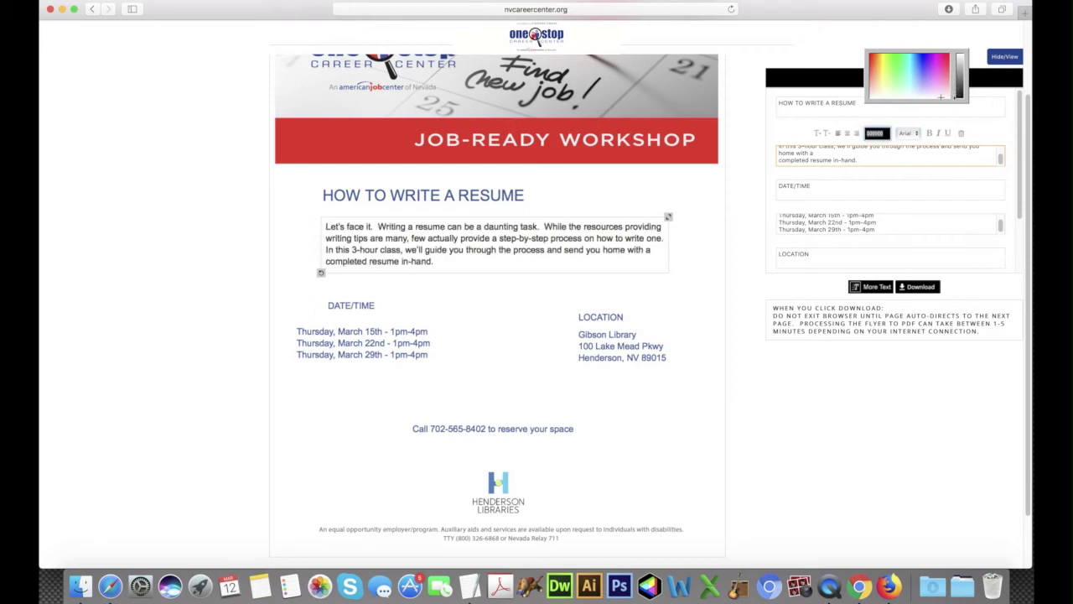
pyautogui.moveTo(956, 100)
pyautogui.mouseDown()
pyautogui.moveTo(951, 79)
pyautogui.moveTo(955, 89)
pyautogui.mouseUp()
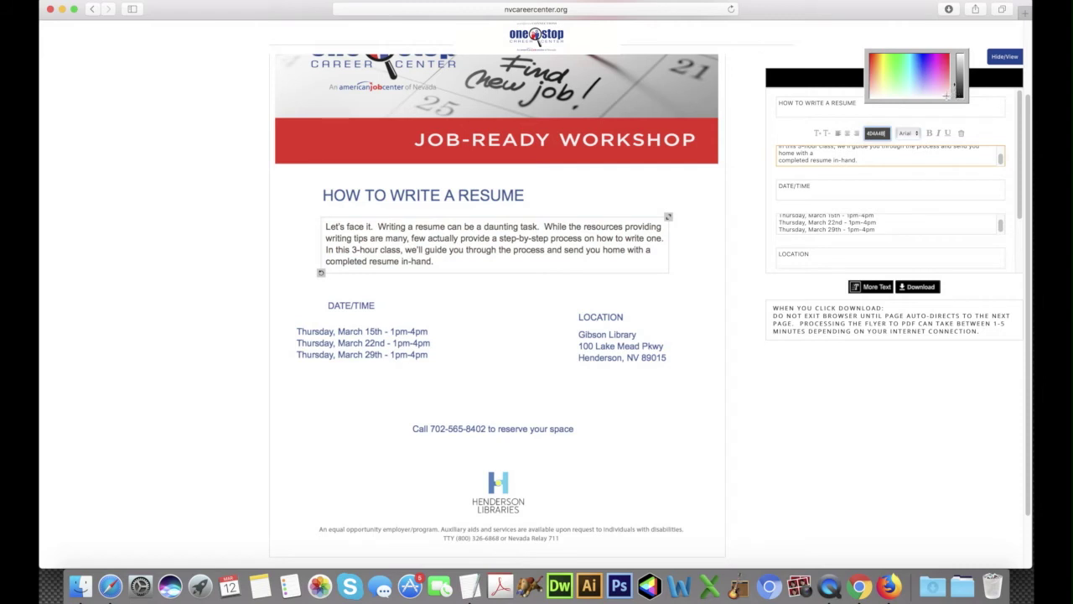
pyautogui.moveTo(957, 90); pyautogui.dragTo(956, 81)
pyautogui.click(699, 242)
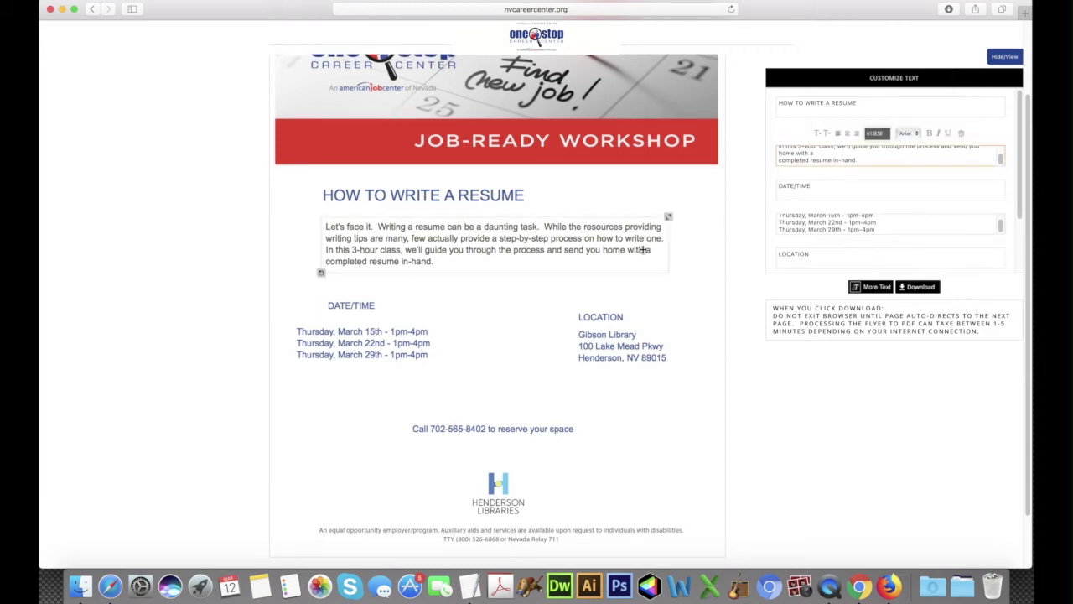
# Recheck the description's colour chooser, then select the date lines field.
pyautogui.click(828, 159)
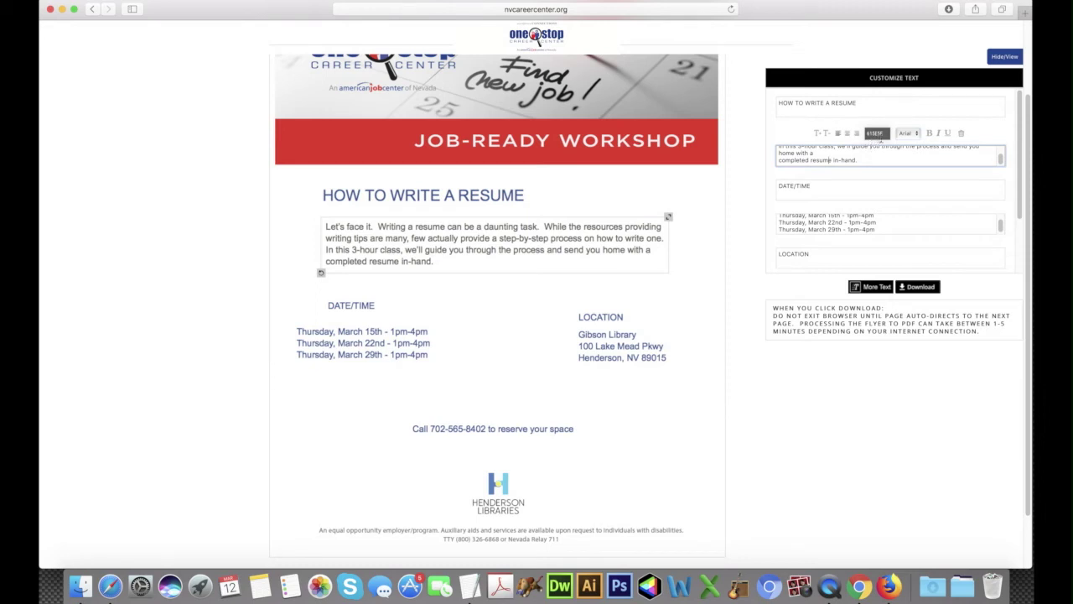
pyautogui.click(876, 132)
pyautogui.click(876, 133)
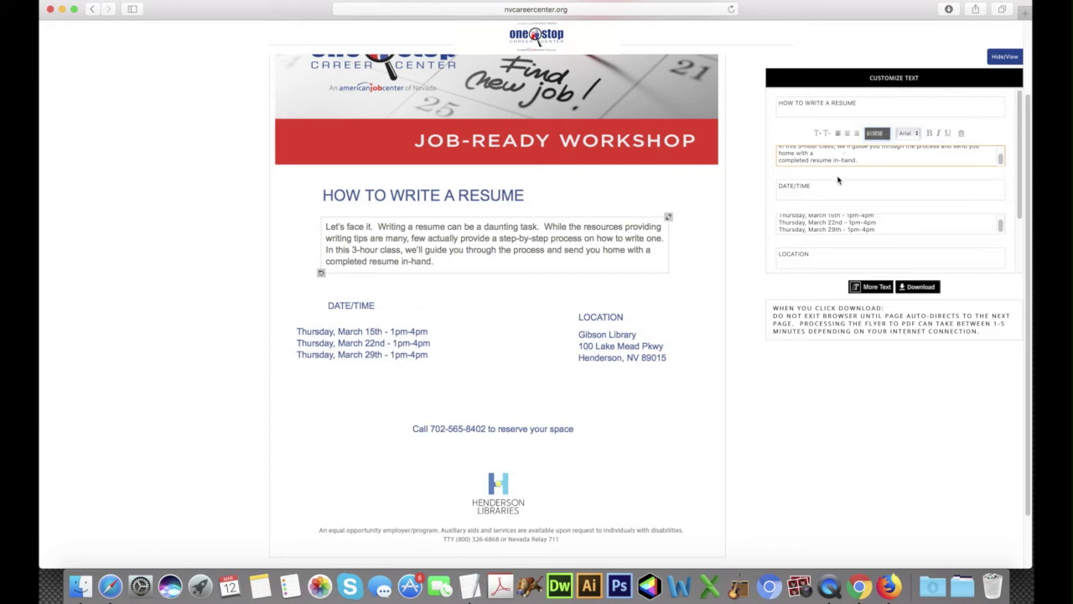
pyautogui.click(812, 216)
# Make the date lines and the library address text dark grey.
pyautogui.click(875, 202)
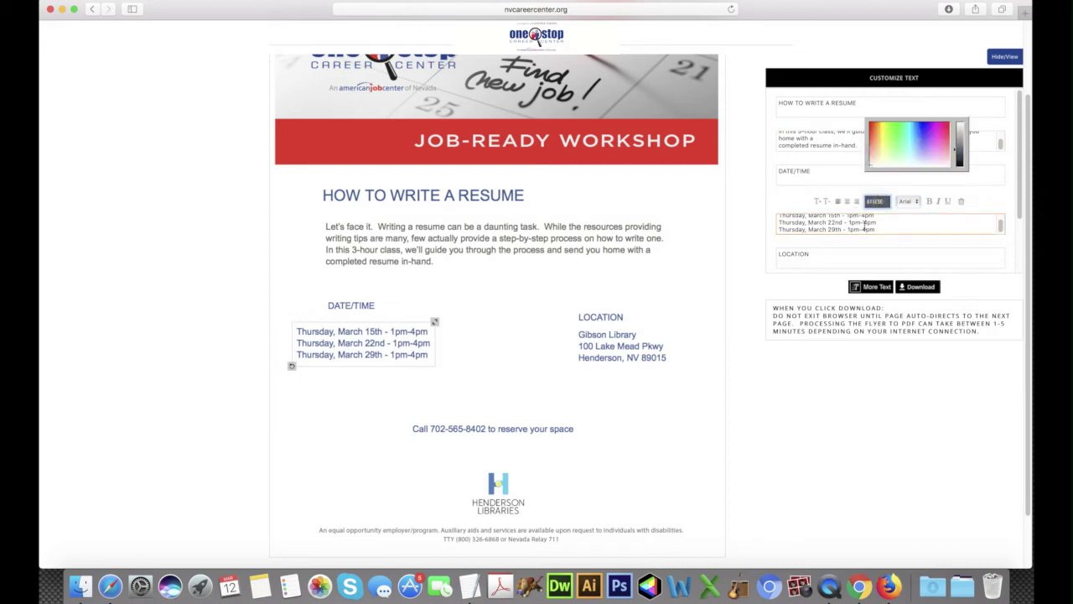
pyautogui.click(863, 255)
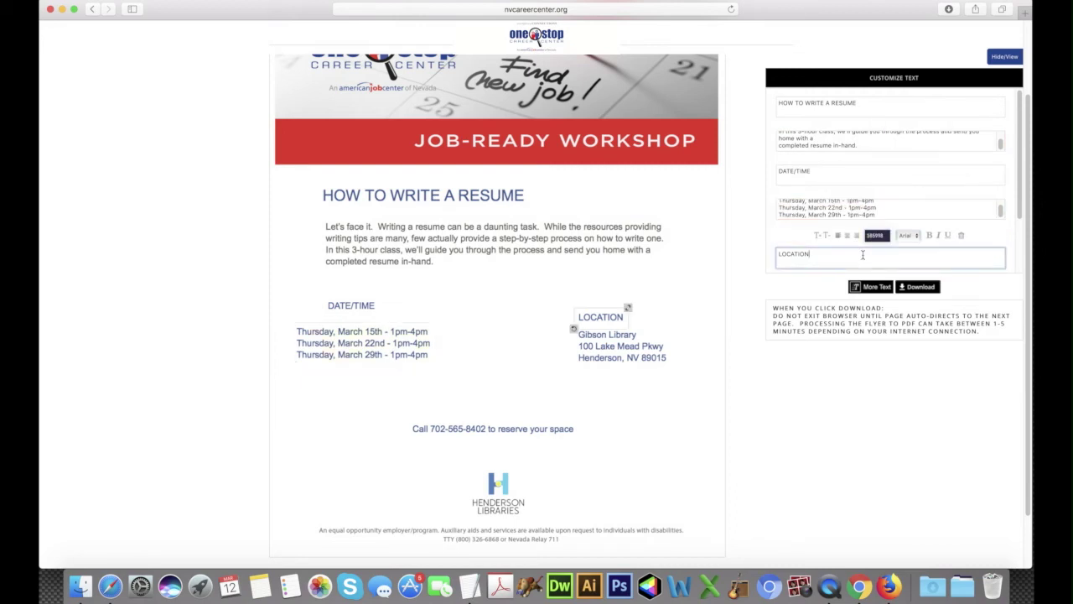
pyautogui.scroll(-2, 862, 255)
pyautogui.click(863, 228)
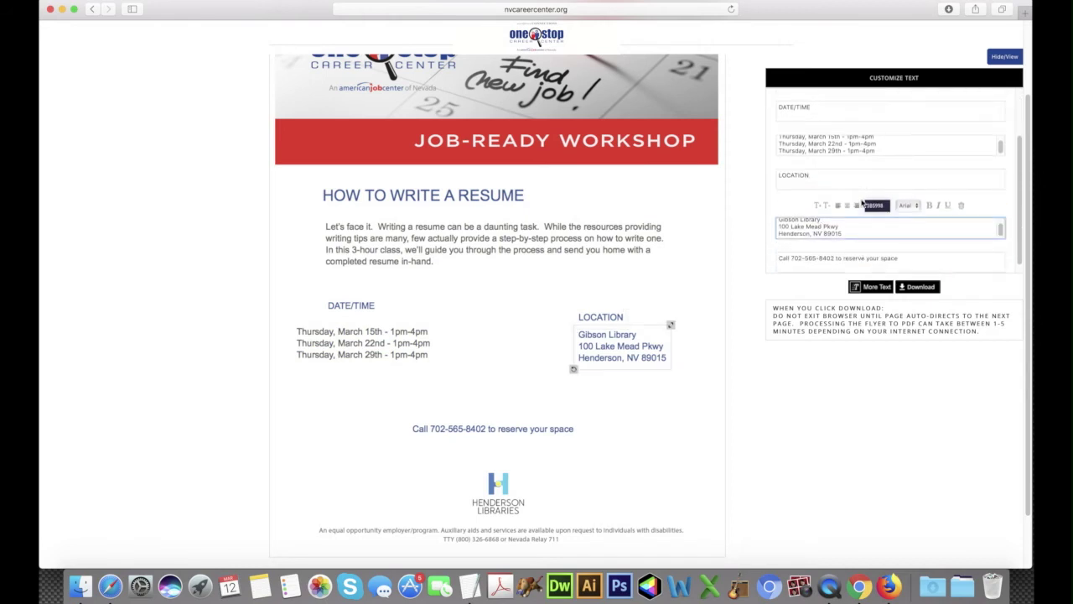
pyautogui.click(872, 205)
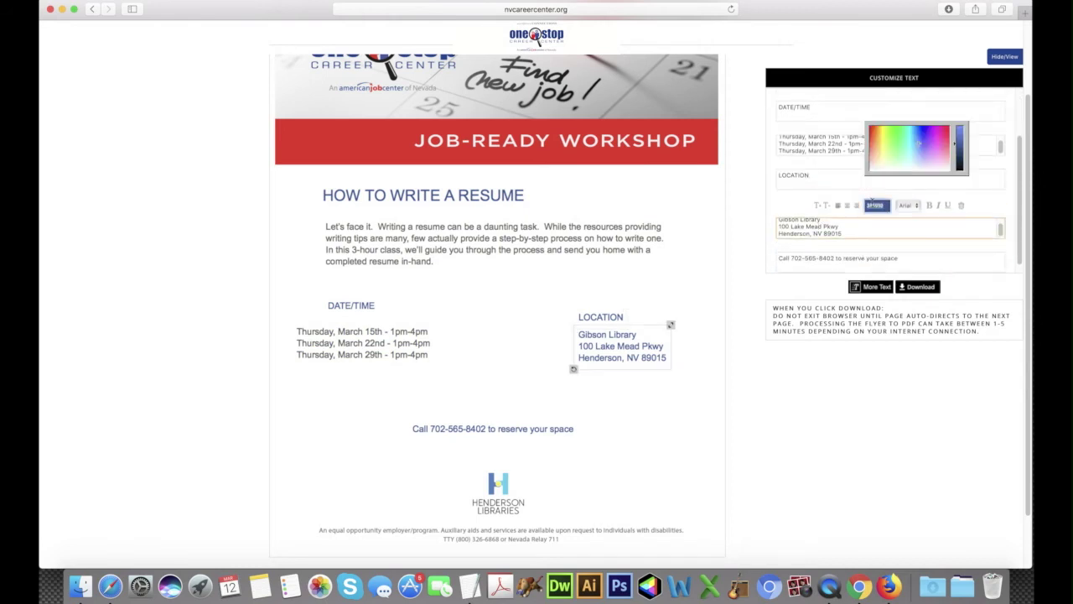
pyautogui.click(869, 169)
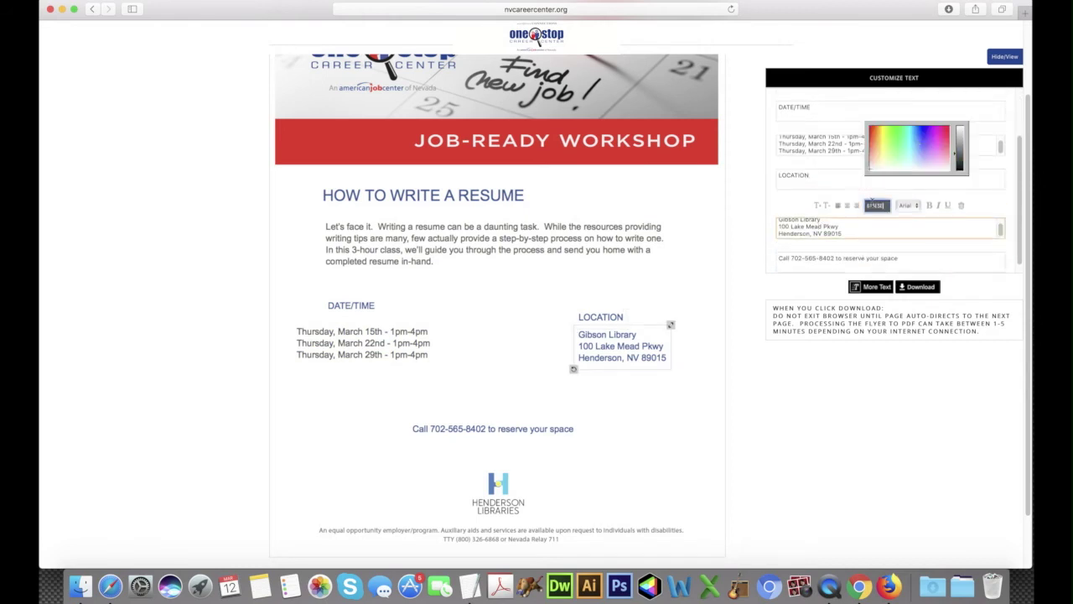
# Turn the phone-number line dark grey too, then reselect the dates and DATE/TIME heading.
pyautogui.click(843, 258)
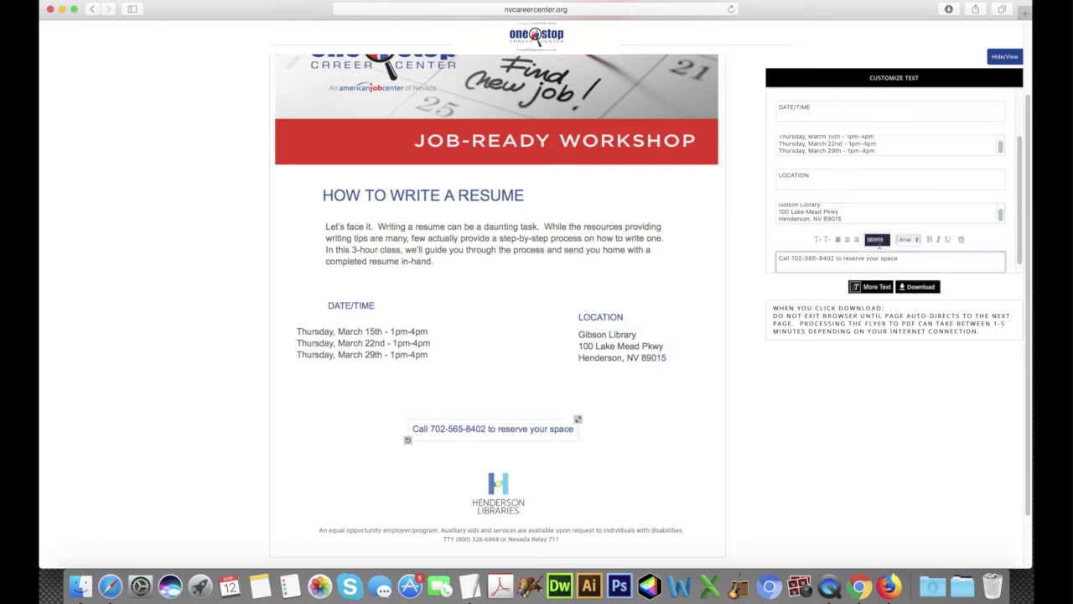
pyautogui.click(875, 240)
pyautogui.click(870, 201)
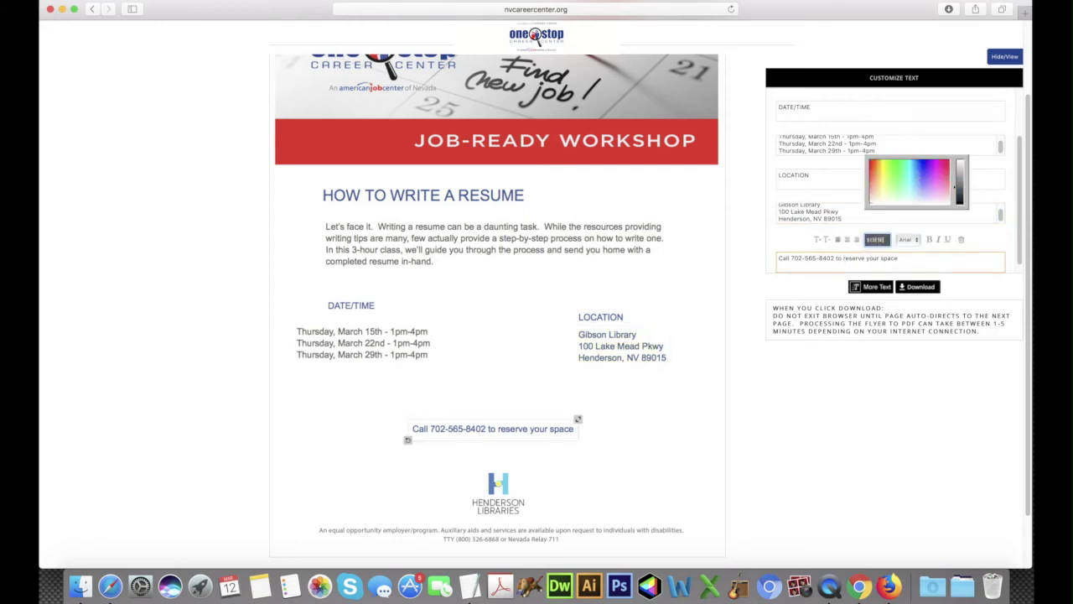
pyautogui.click(810, 139)
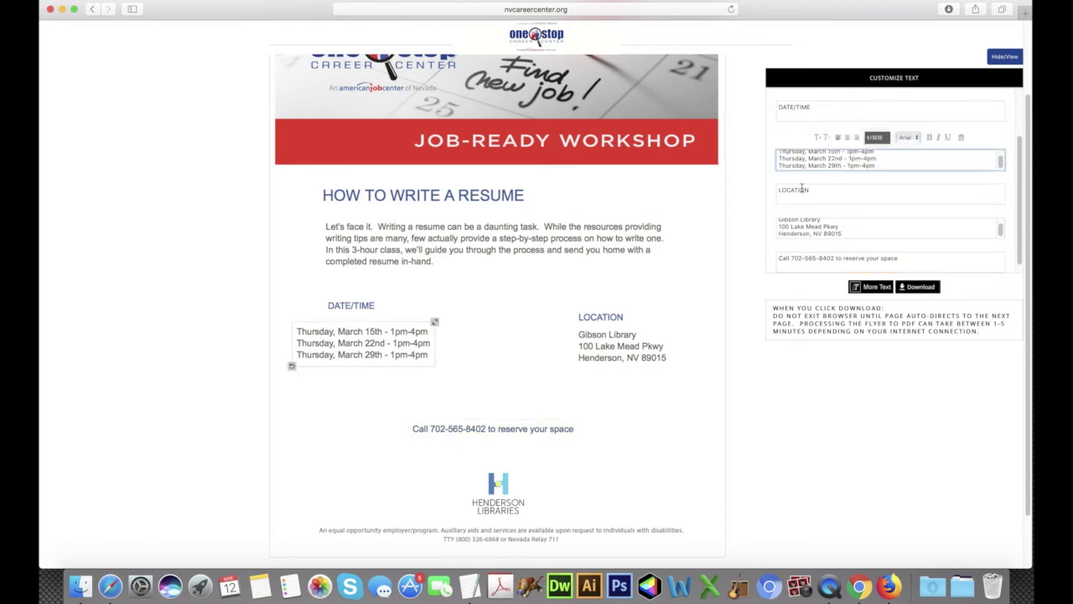
pyautogui.scroll(3, 801, 188)
pyautogui.click(801, 176)
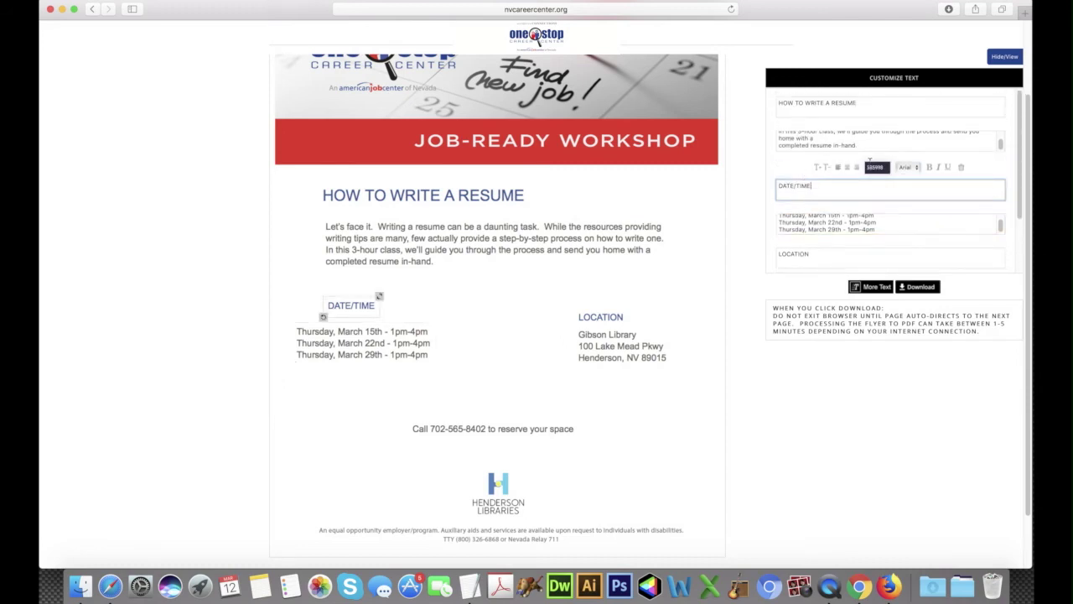
# Turn the DATE/TIME heading red with the colour picker.
pyautogui.click(875, 166)
pyautogui.moveTo(956, 104)
pyautogui.mouseDown()
pyautogui.moveTo(958, 128)
pyautogui.moveTo(956, 86)
pyautogui.mouseUp()
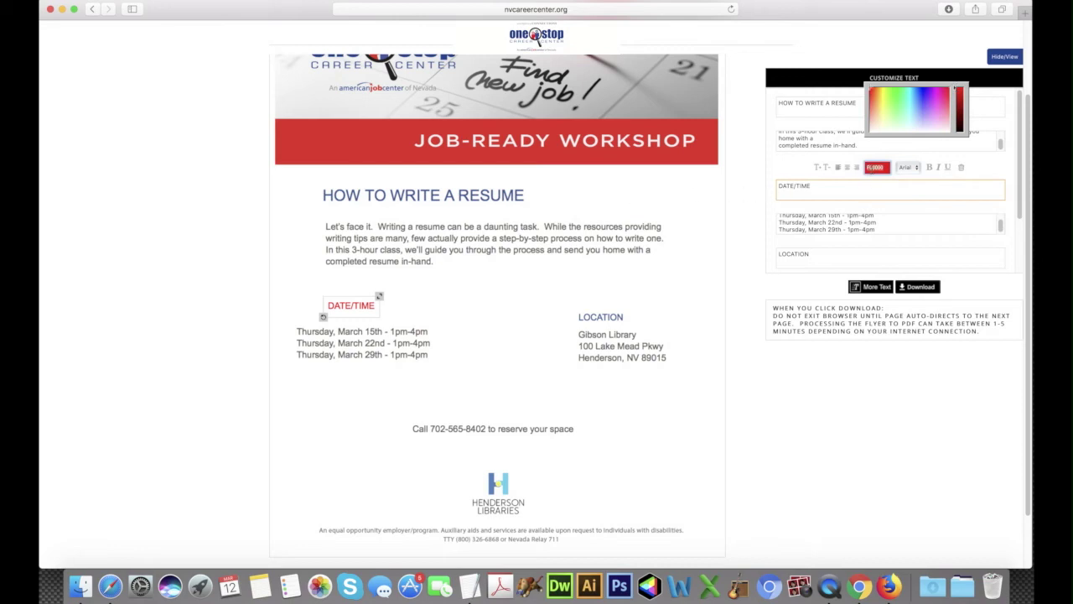
pyautogui.scroll(-3, 865, 187)
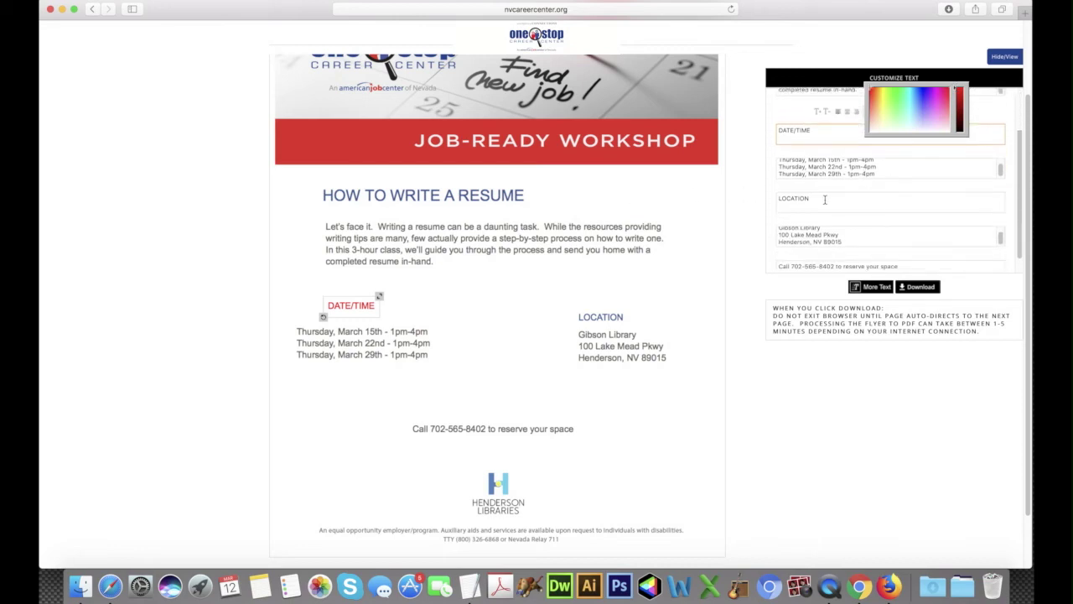
# Apply red FC0000 to the LOCATION heading.
pyautogui.click(824, 199)
pyautogui.click(877, 179)
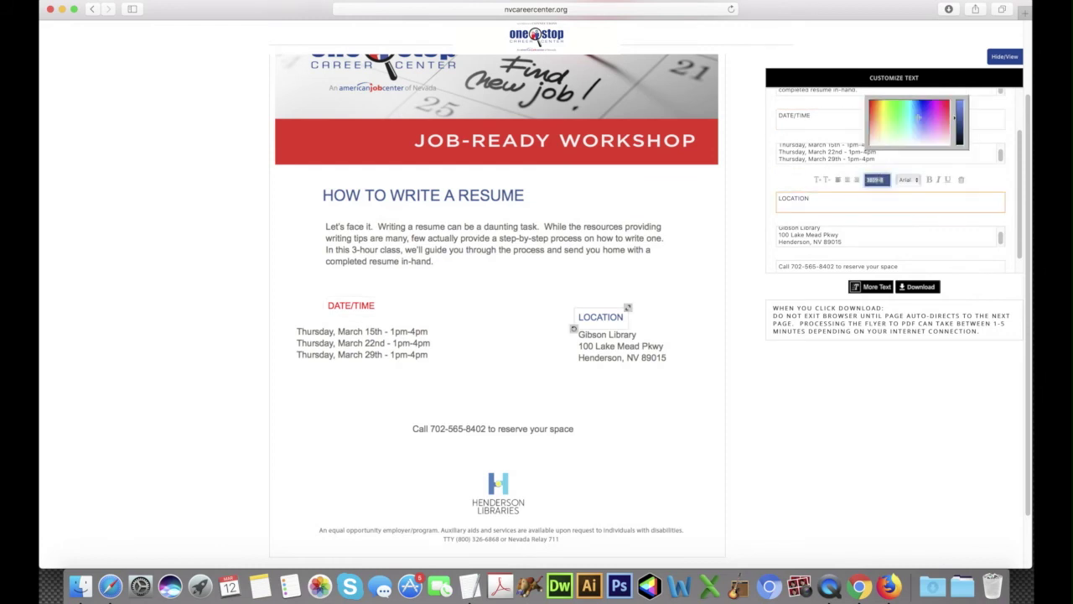
pyautogui.write('FC0000')
pyautogui.click(813, 197)
pyautogui.click(807, 158)
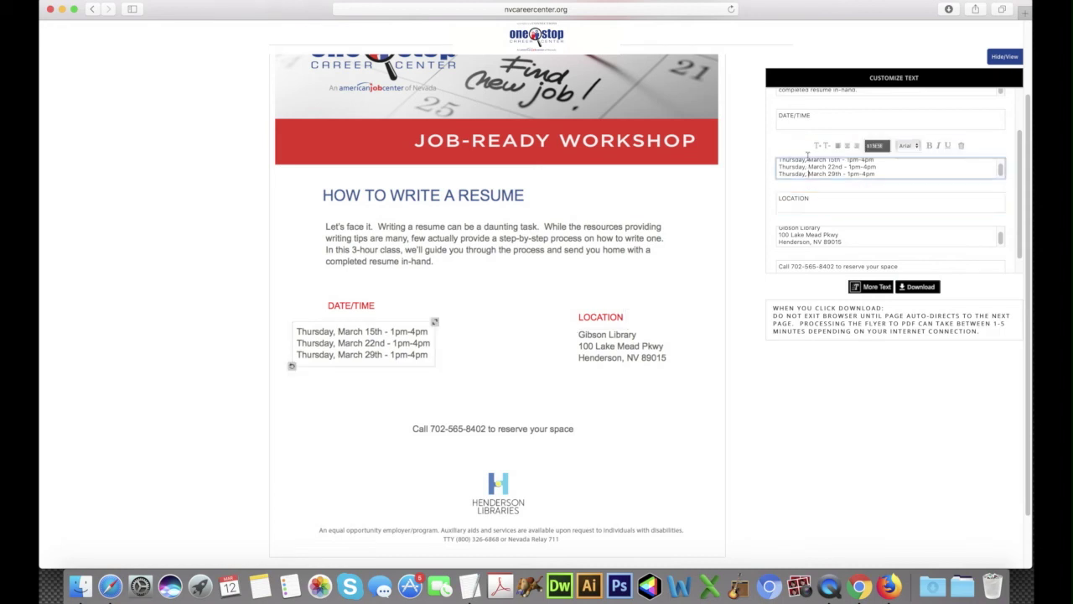
# Shift the date lines and DATE/TIME heading right so the heading sits over the dates.
pyautogui.click(345, 306)
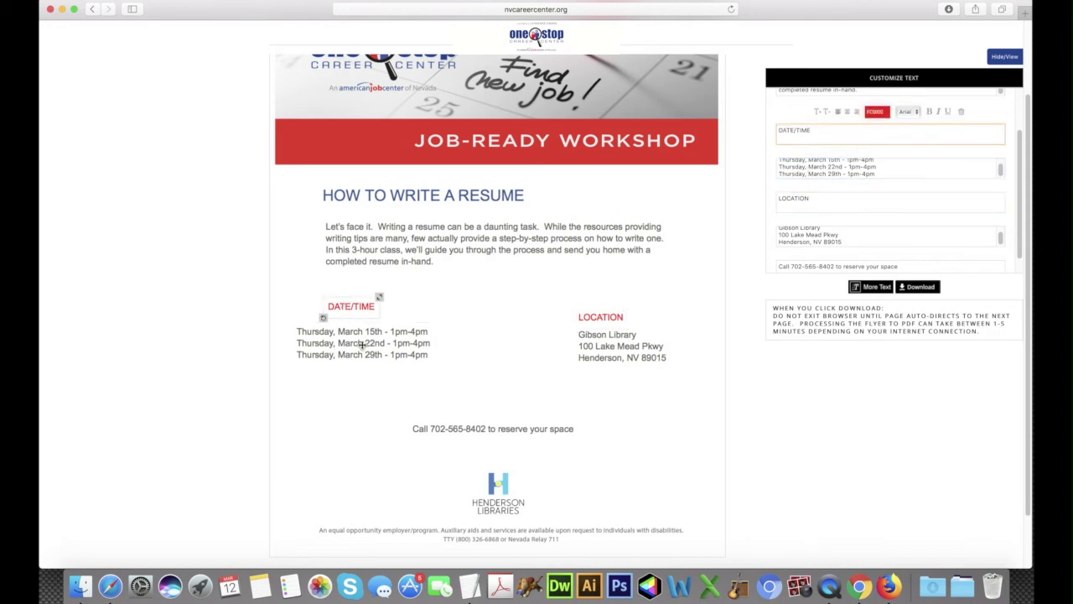
pyautogui.moveTo(362, 344); pyautogui.dragTo(411, 349)
pyautogui.moveTo(365, 307); pyautogui.dragTo(388, 319)
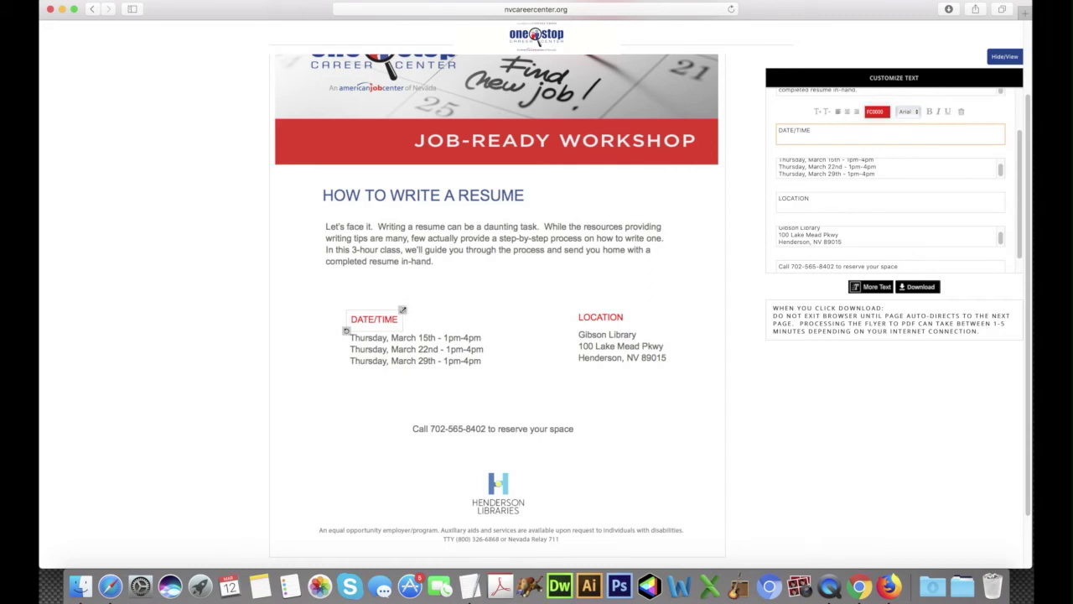
pyautogui.moveTo(402, 310); pyautogui.dragTo(436, 298)
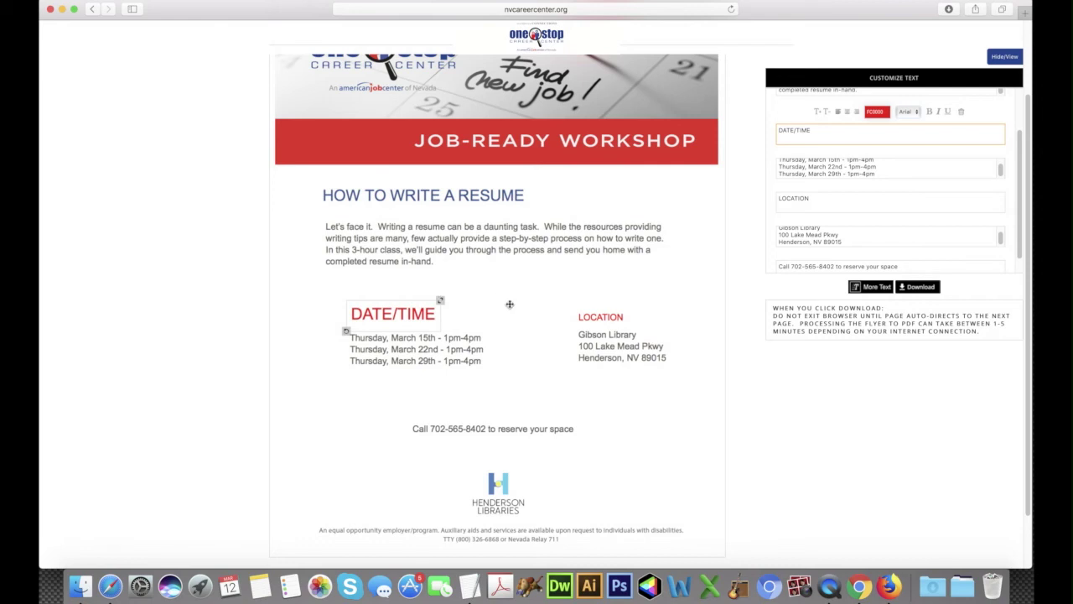
pyautogui.moveTo(440, 299); pyautogui.dragTo(401, 309)
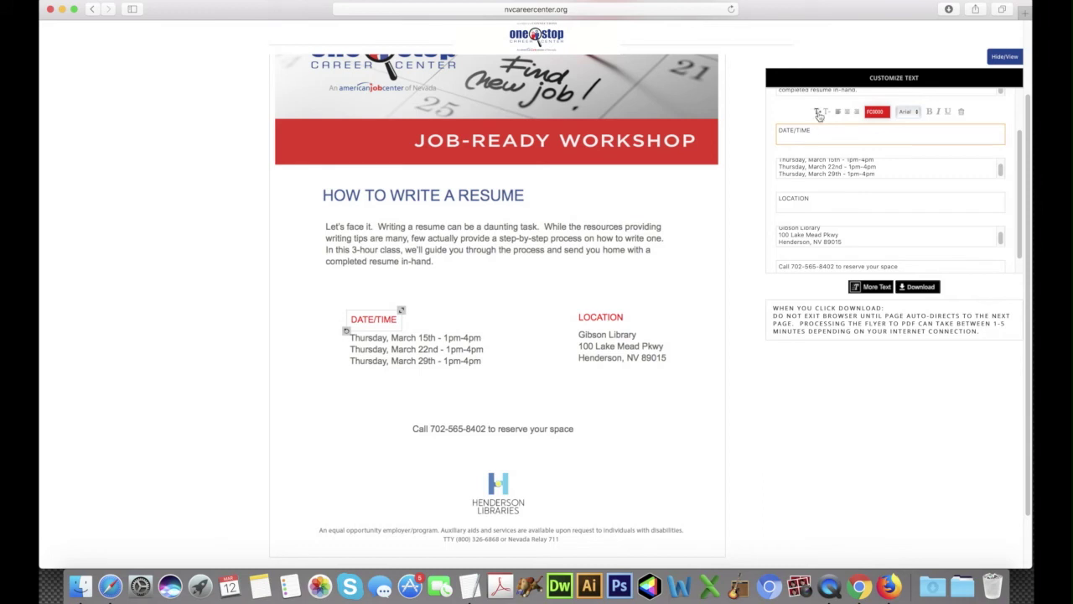
# Enlarge the DATE/TIME heading three sizes and the LOCATION heading four sizes with T+.
pyautogui.click(817, 112)
pyautogui.click(818, 114)
pyautogui.click(819, 113)
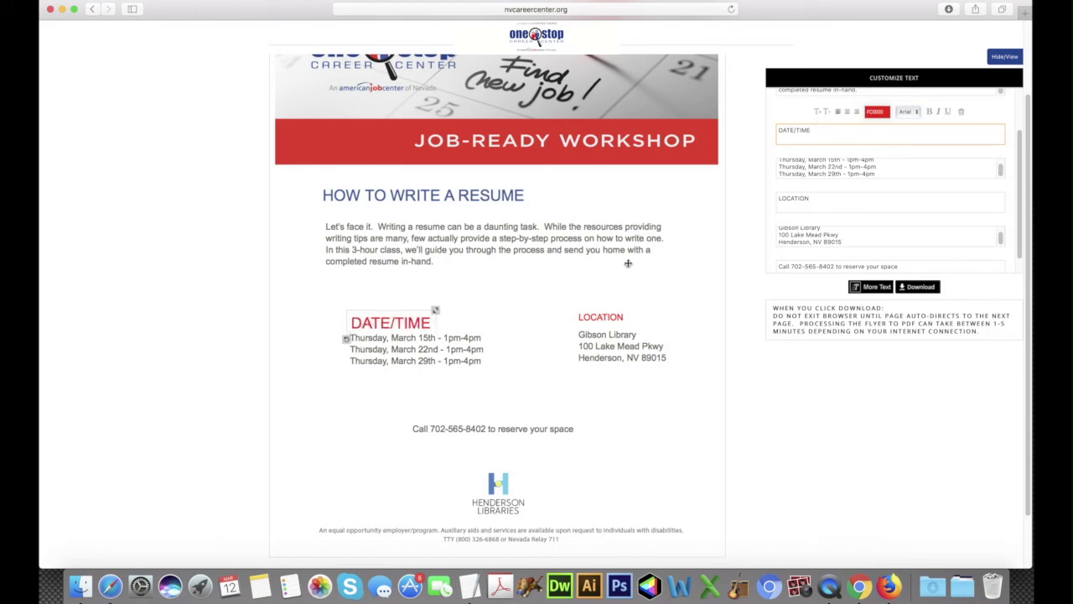
pyautogui.click(606, 316)
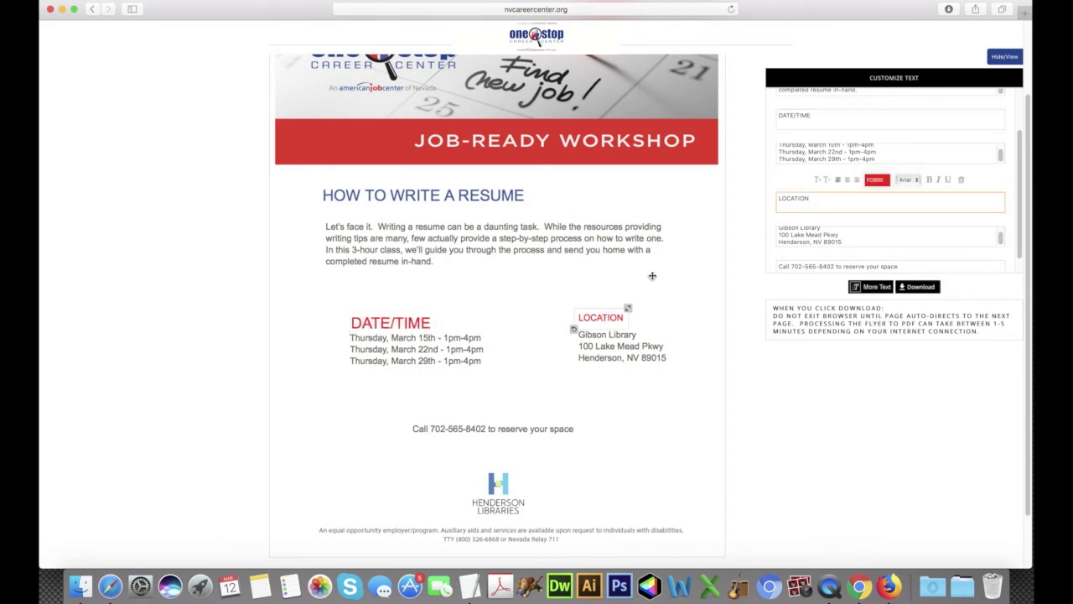
pyautogui.click(818, 181)
pyautogui.click(818, 182)
pyautogui.click(818, 182)
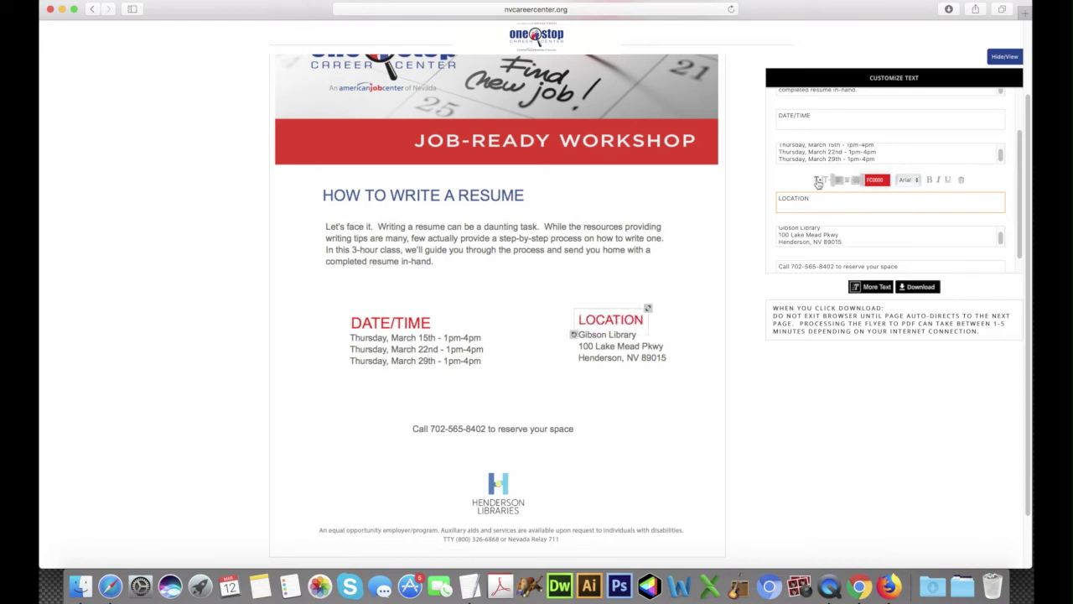
pyautogui.click(818, 182)
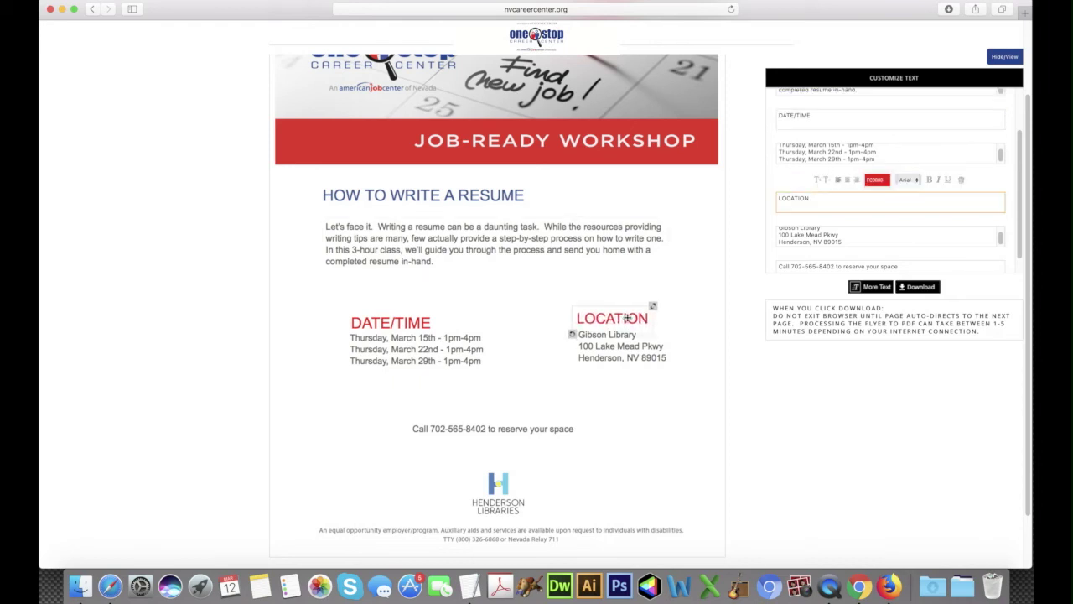
# Enlarge the resume heading with T+, widen the description box, and set the heading down-left above it.
pyautogui.click(458, 197)
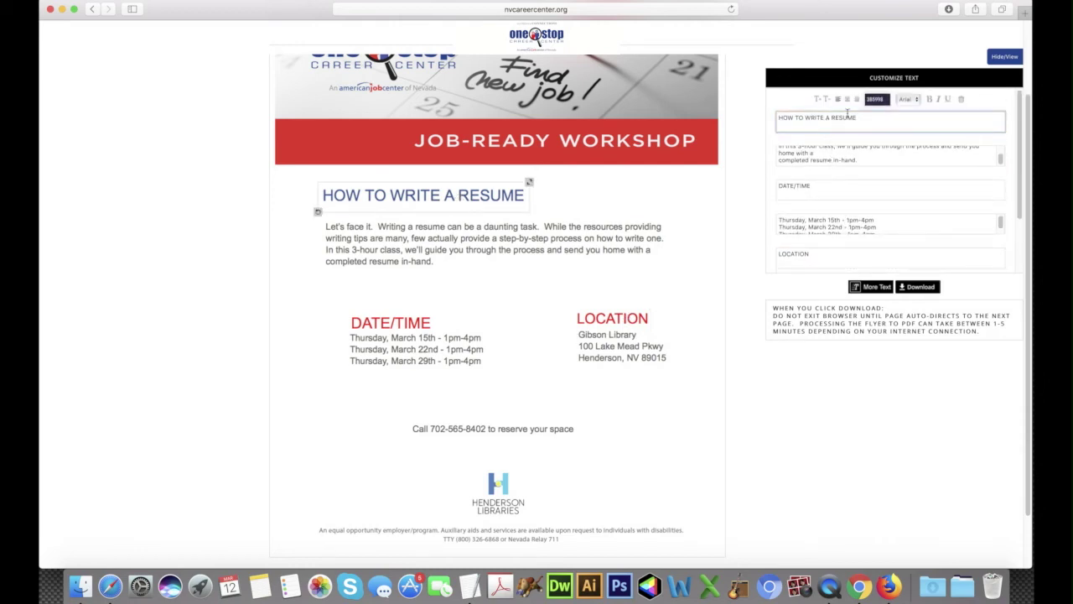
pyautogui.click(819, 99)
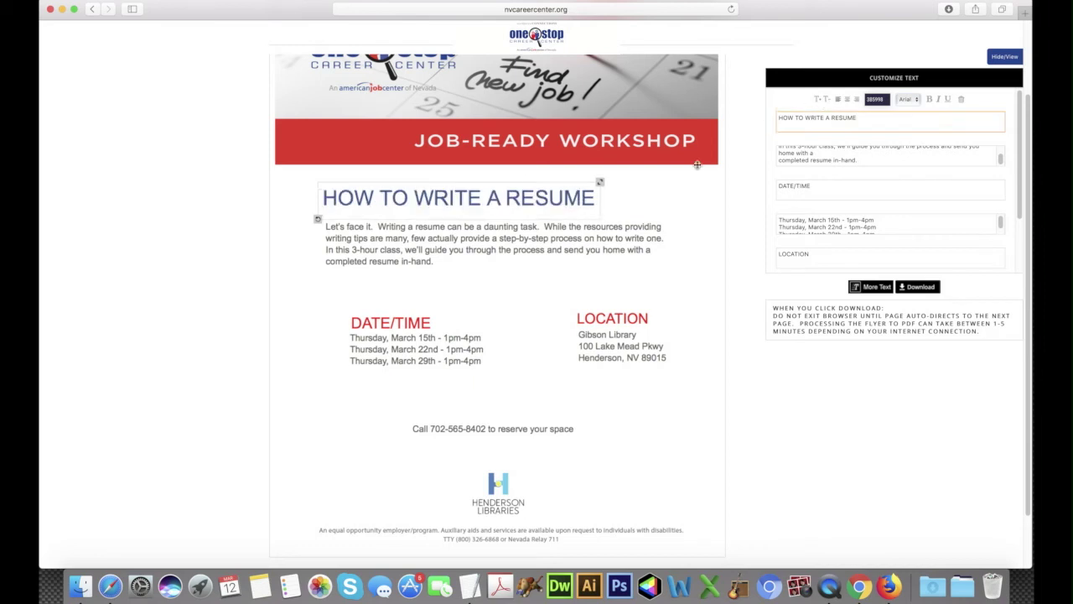
pyautogui.click(478, 242)
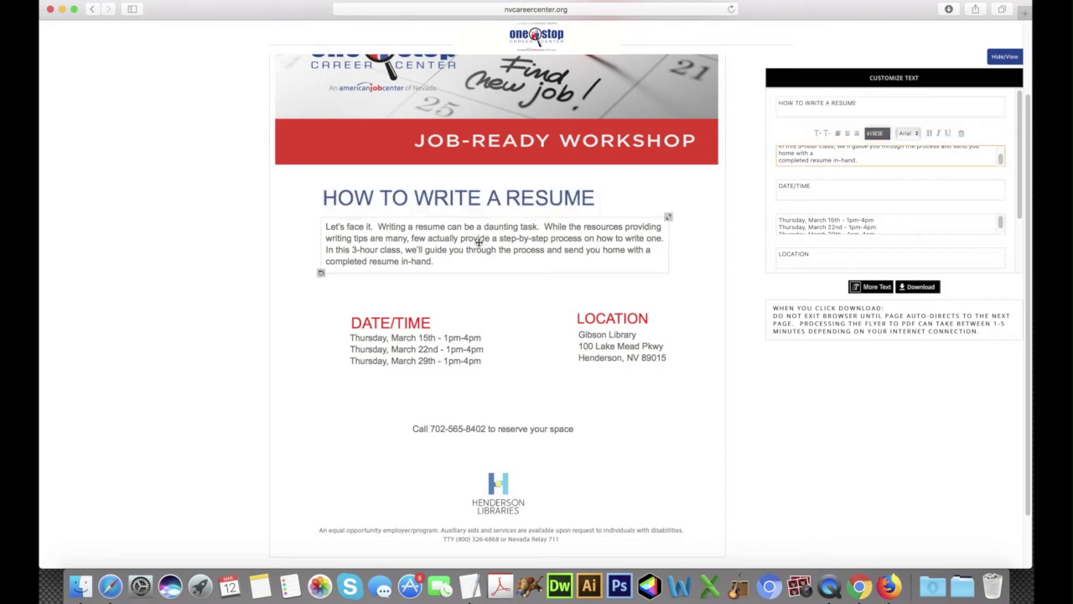
pyautogui.moveTo(668, 217); pyautogui.dragTo(656, 236)
pyautogui.moveTo(560, 207); pyautogui.dragTo(547, 227)
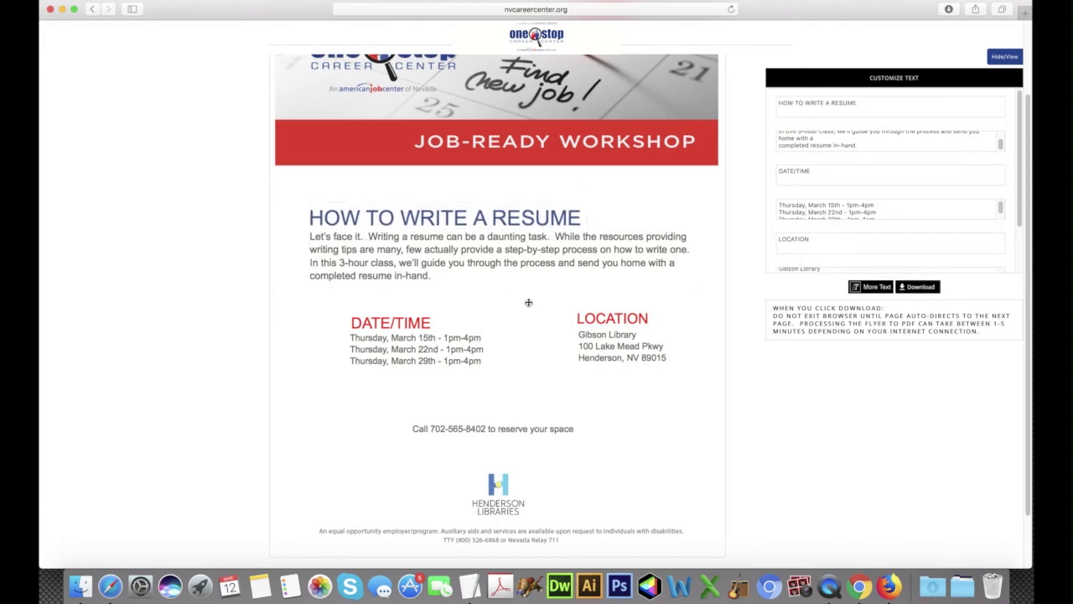
# Nudge DATE/TIME up and enlarge the Thursday dates and library address text one size each.
pyautogui.click(401, 327)
pyautogui.moveTo(401, 327); pyautogui.dragTo(404, 321)
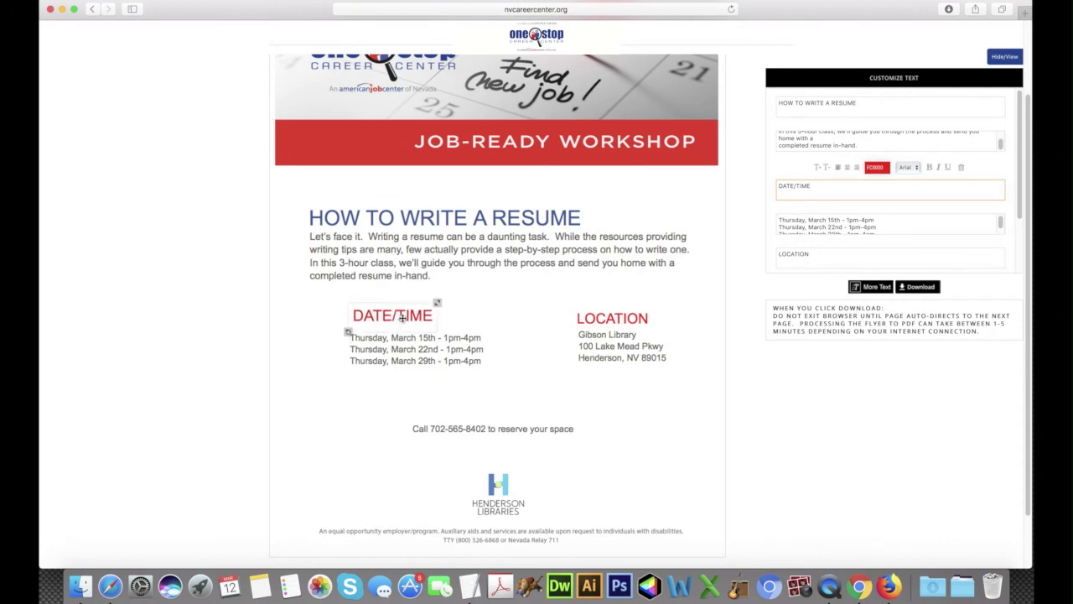
pyautogui.click(418, 345)
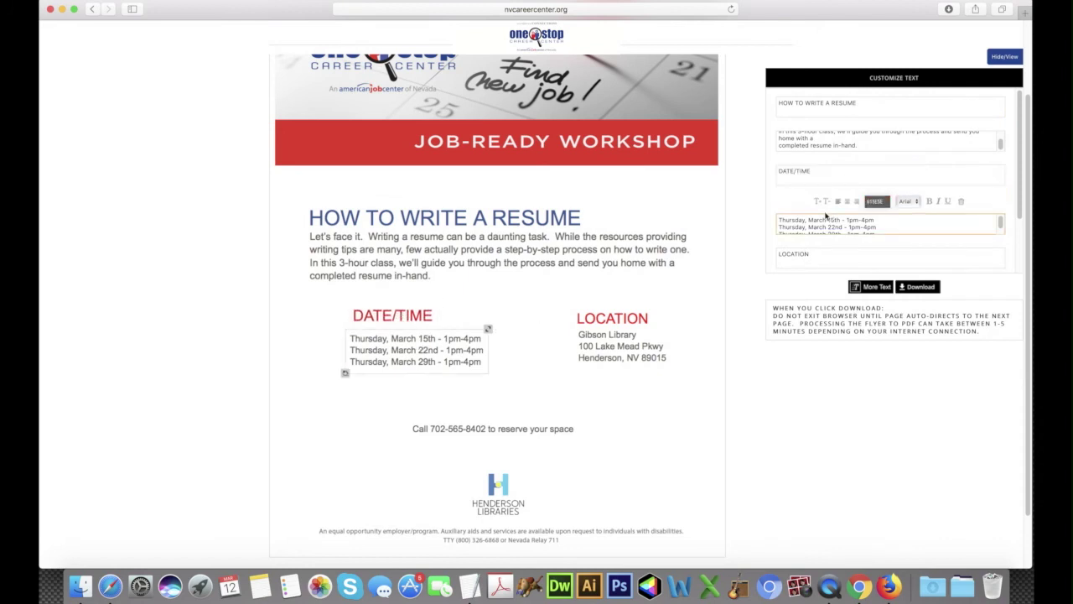
pyautogui.click(818, 202)
pyautogui.click(637, 360)
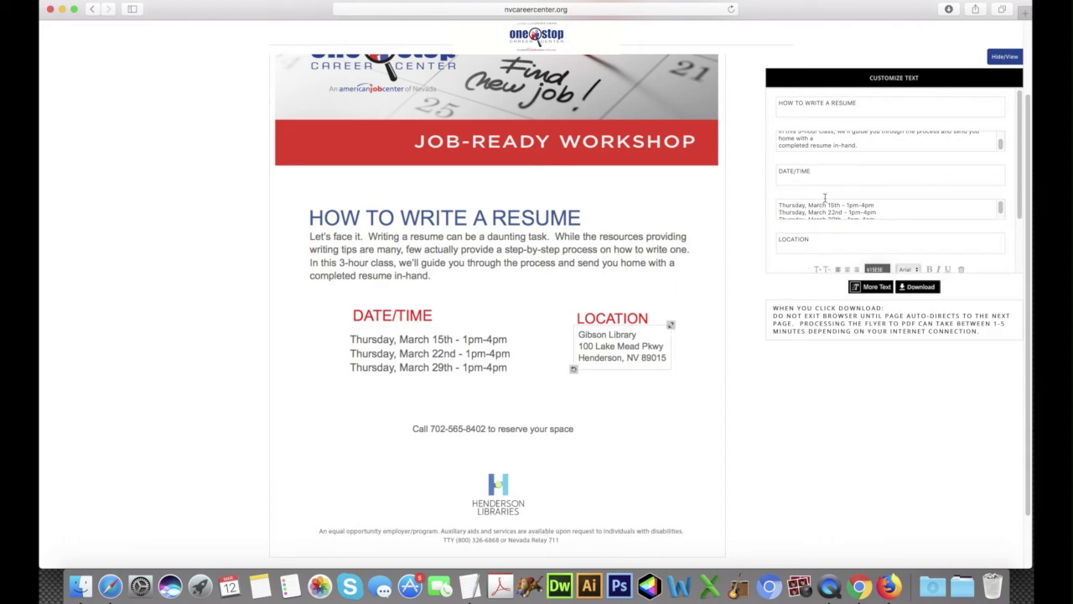
pyautogui.scroll(-2, 827, 199)
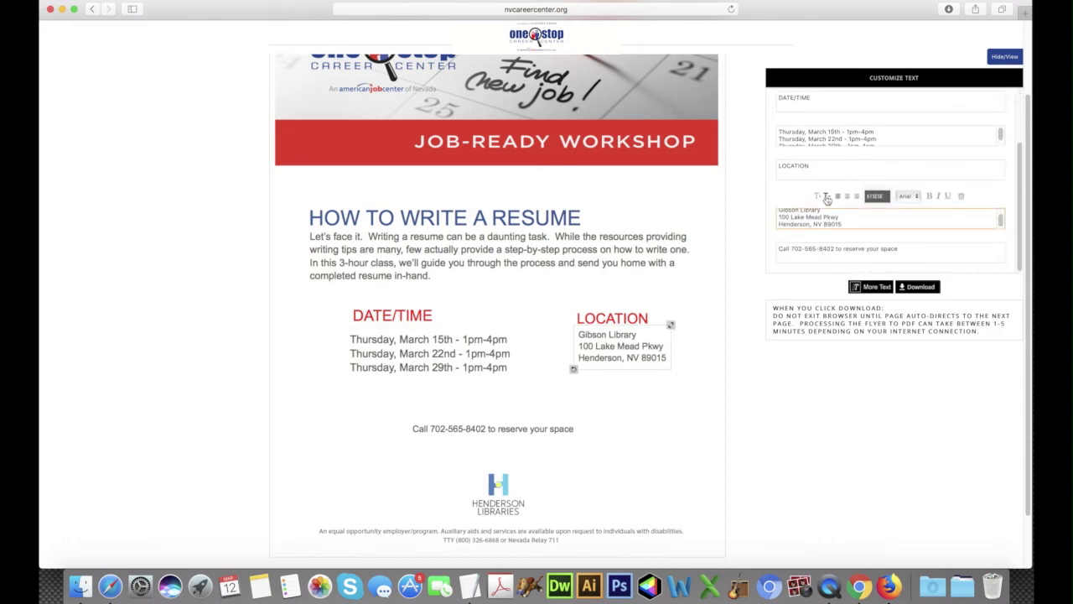
pyautogui.click(826, 199)
pyautogui.click(655, 389)
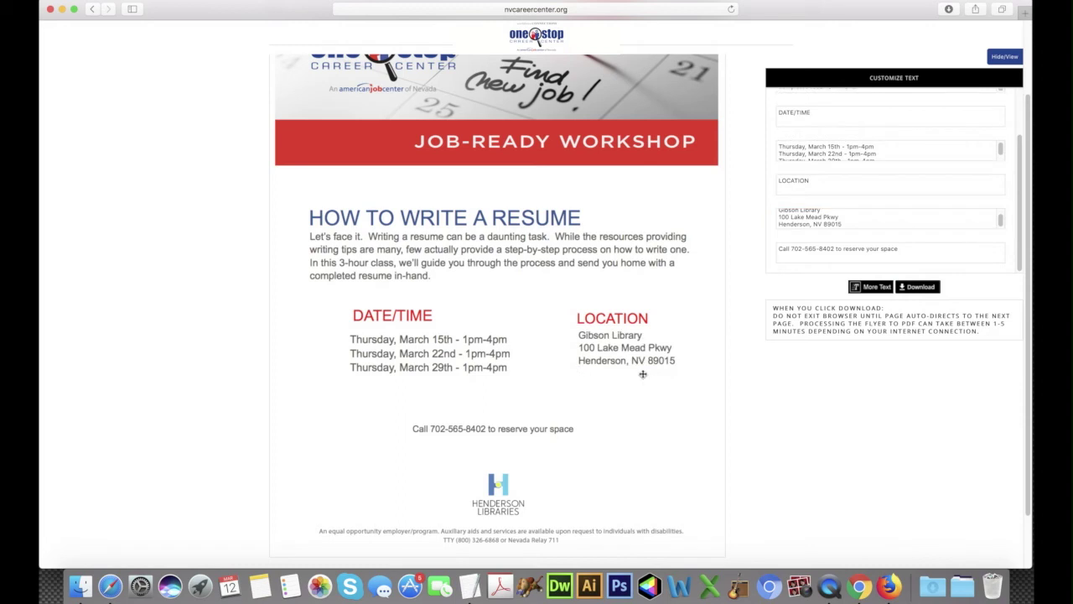
# Realign the address, LOCATION, DATE/TIME and dates blocks so each heading sits above its lines.
pyautogui.moveTo(634, 366); pyautogui.dragTo(629, 370)
pyautogui.moveTo(625, 326); pyautogui.dragTo(622, 326)
pyautogui.moveTo(414, 317); pyautogui.dragTo(414, 327)
pyautogui.moveTo(414, 343); pyautogui.dragTo(407, 331)
pyautogui.click(453, 431)
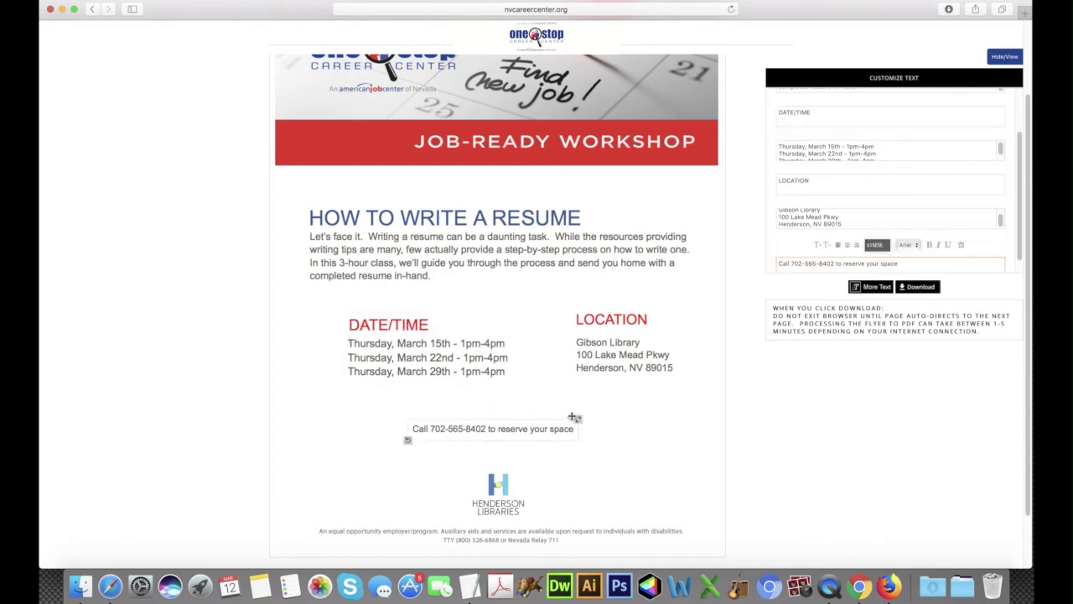
# Scale up the call-to-reserve line, make it bold, and move it slightly up-left.
pyautogui.moveTo(579, 418); pyautogui.dragTo(568, 438)
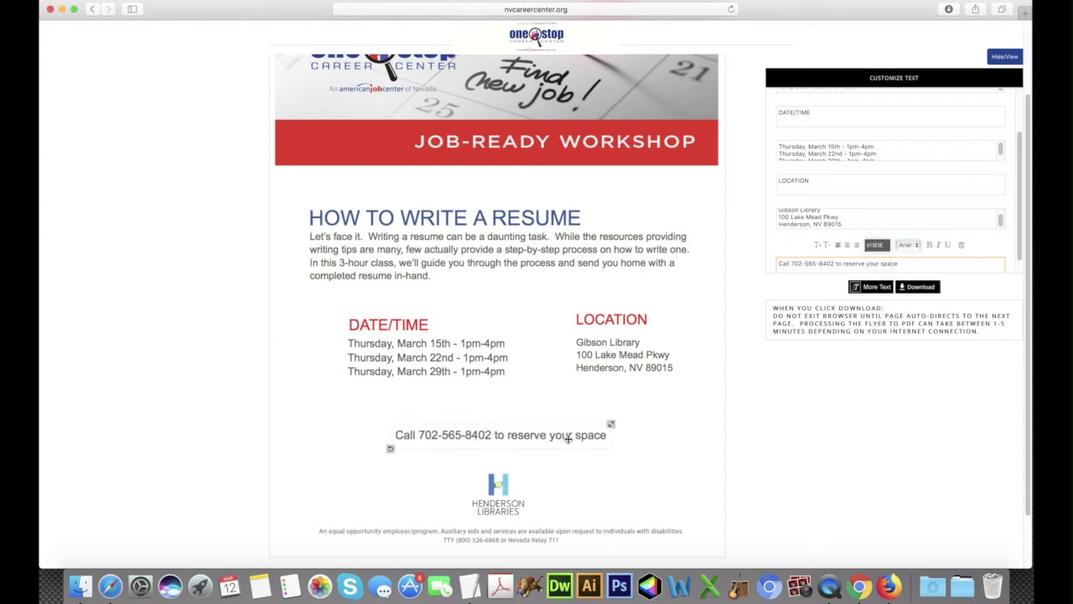
pyautogui.click(831, 263)
pyautogui.click(928, 245)
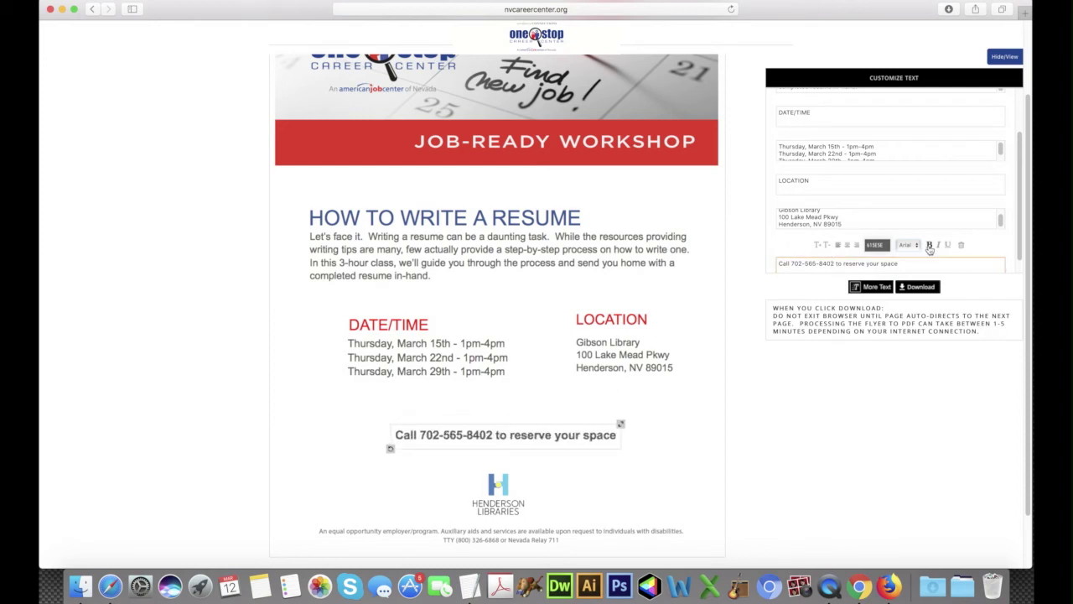
pyautogui.moveTo(585, 440); pyautogui.dragTo(575, 427)
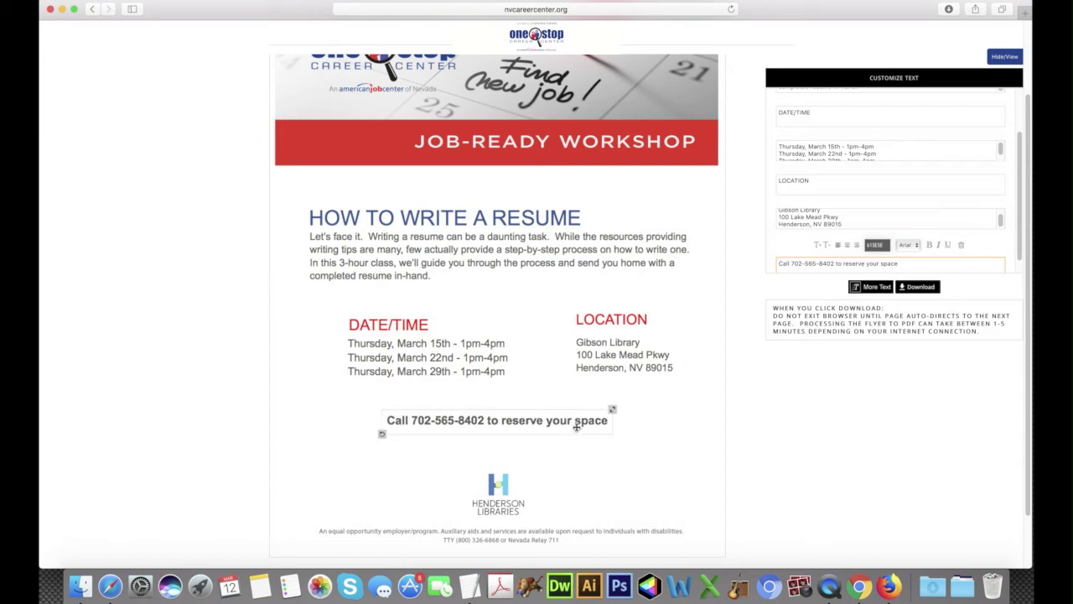
pyautogui.click(705, 433)
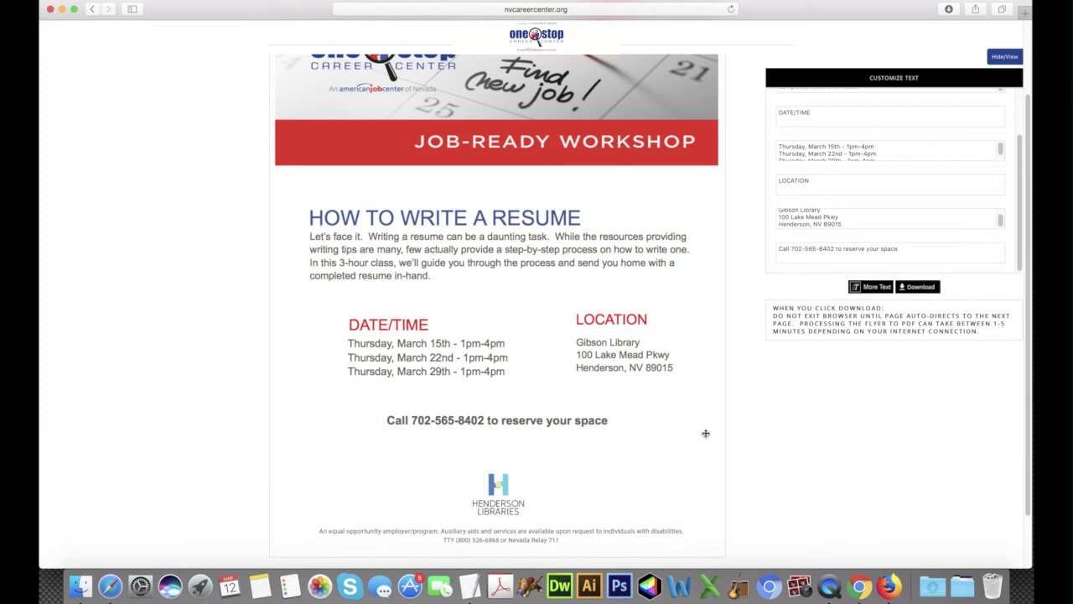
pyautogui.press('super+minus')
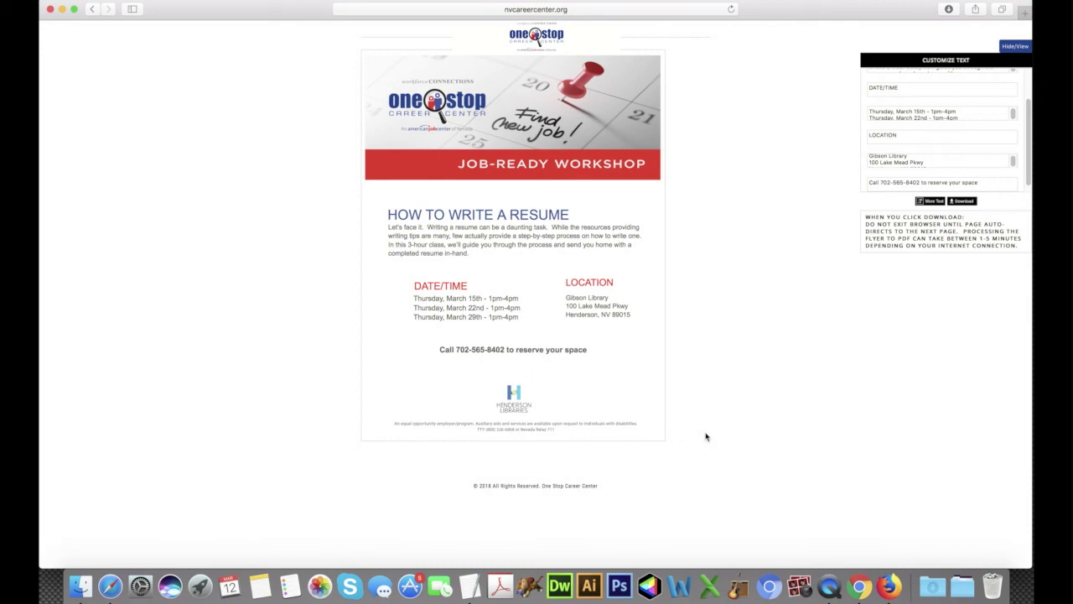
pyautogui.press('super+plus')
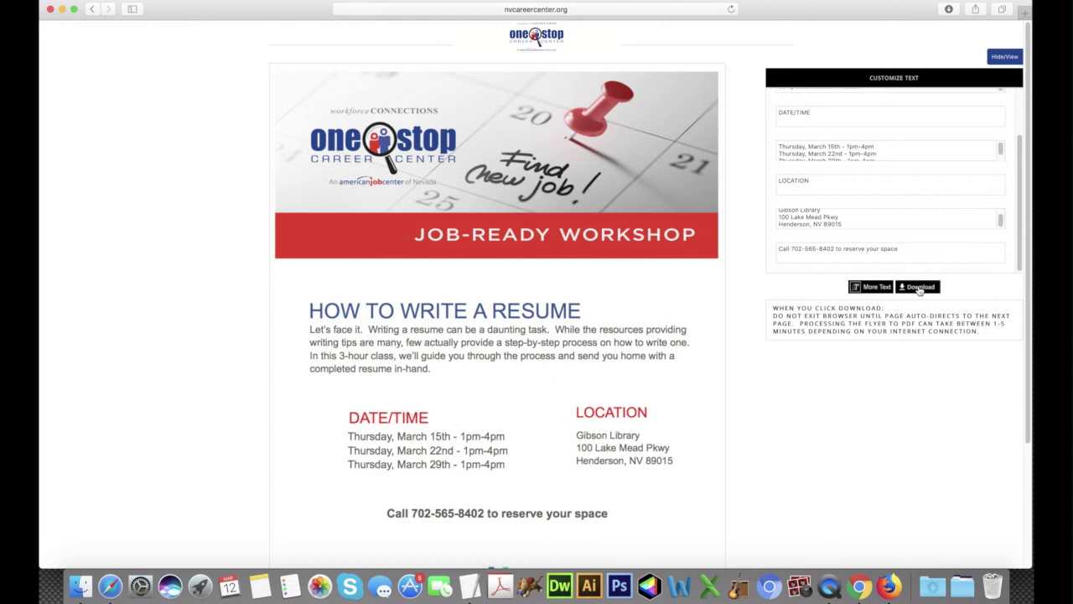
pyautogui.click(920, 288)
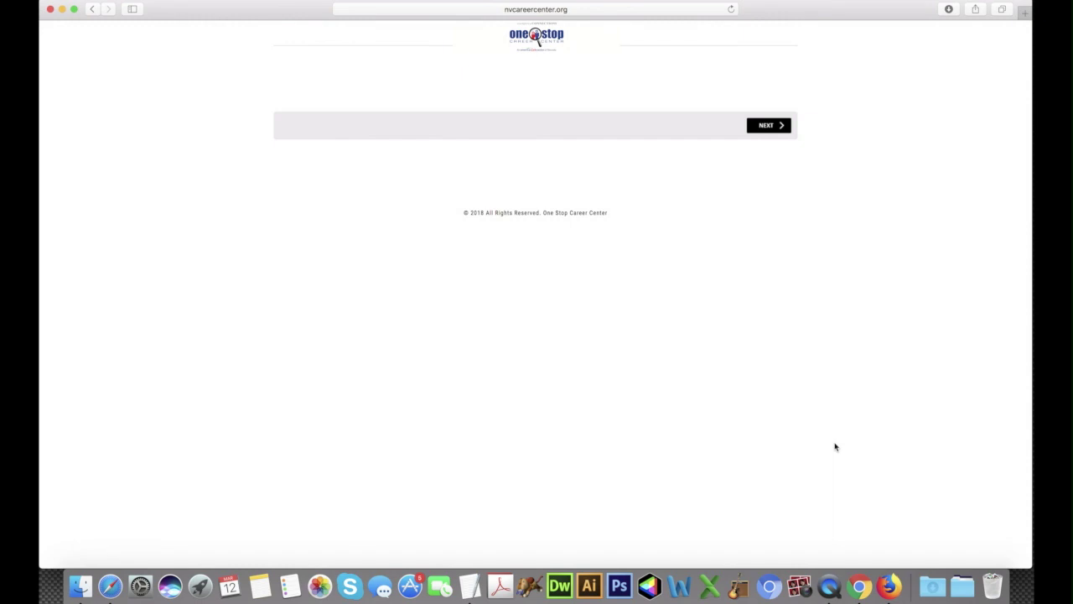
# Continue with NEXT to the Download PDF page.
pyautogui.click(766, 126)
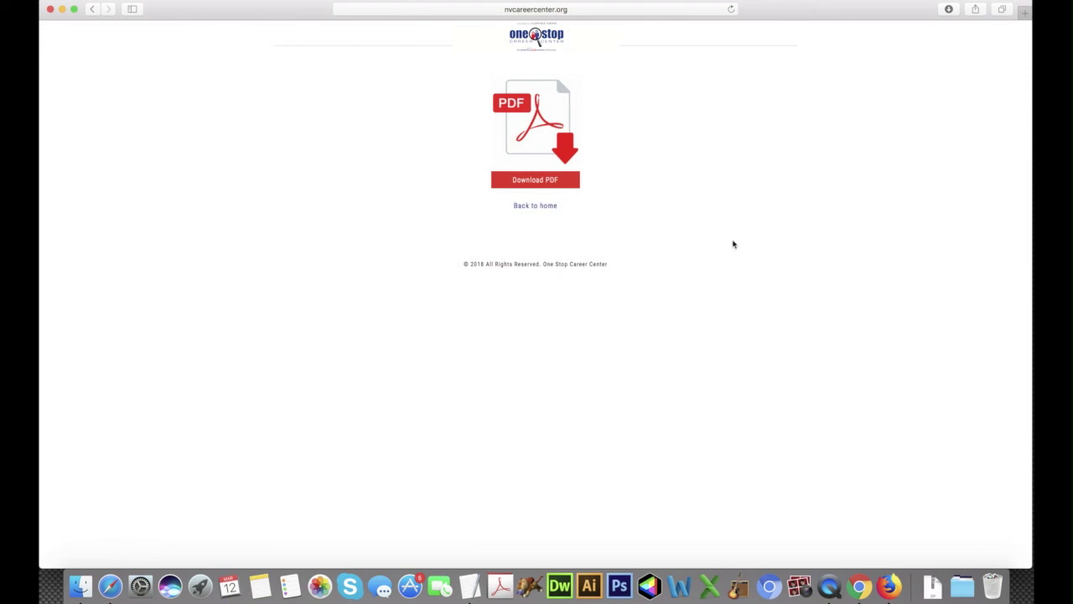
# Open the Downloads folder in Finder, unzip the flyer archive and open the extracted folder.
pyautogui.rightClick(930, 585)
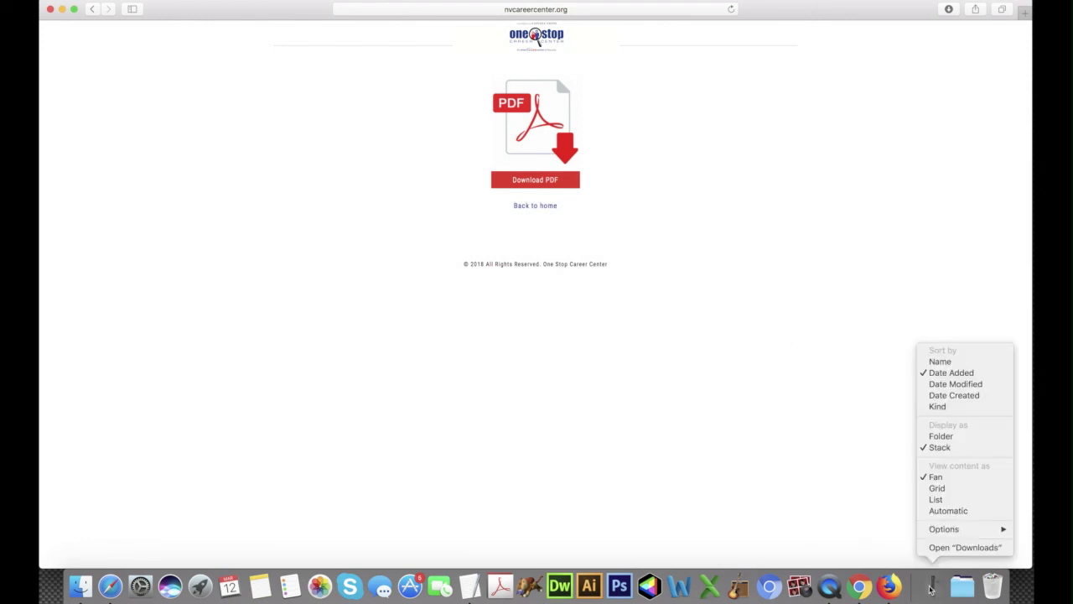
pyautogui.click(939, 550)
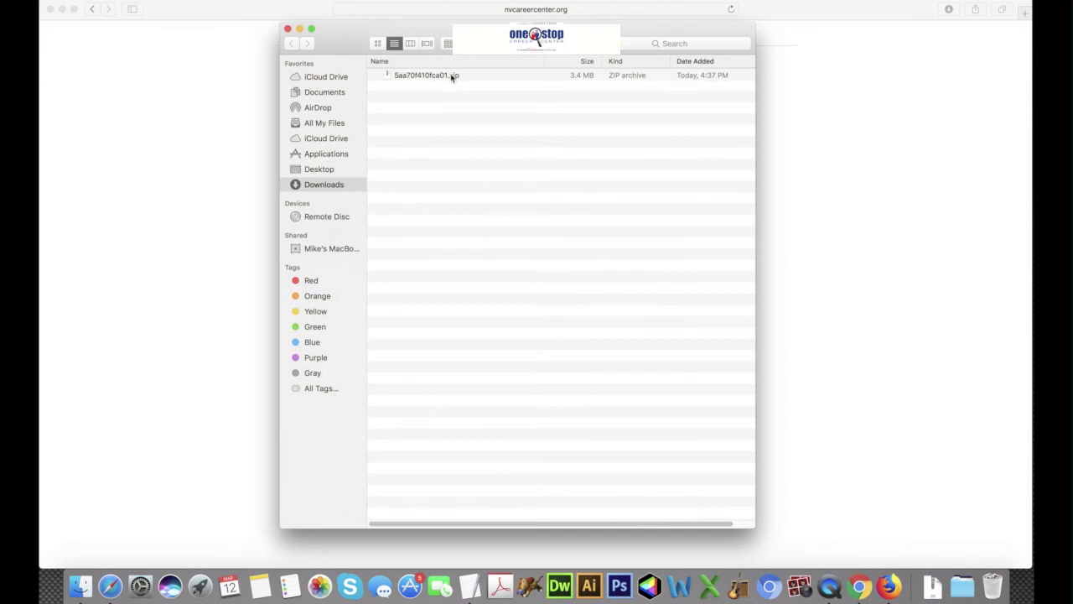
pyautogui.doubleClick(387, 77)
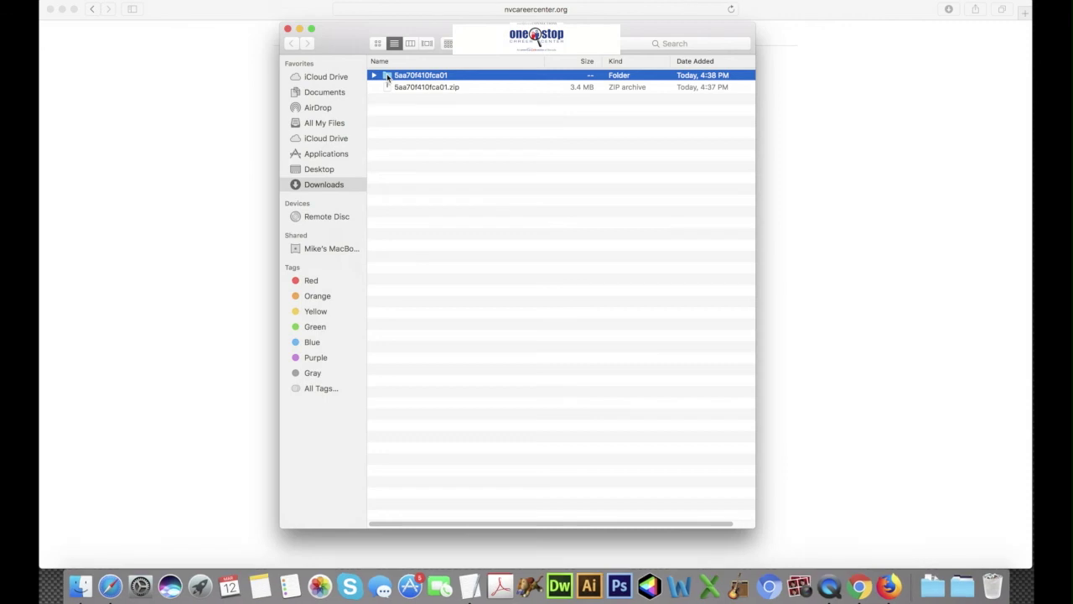
pyautogui.doubleClick(388, 78)
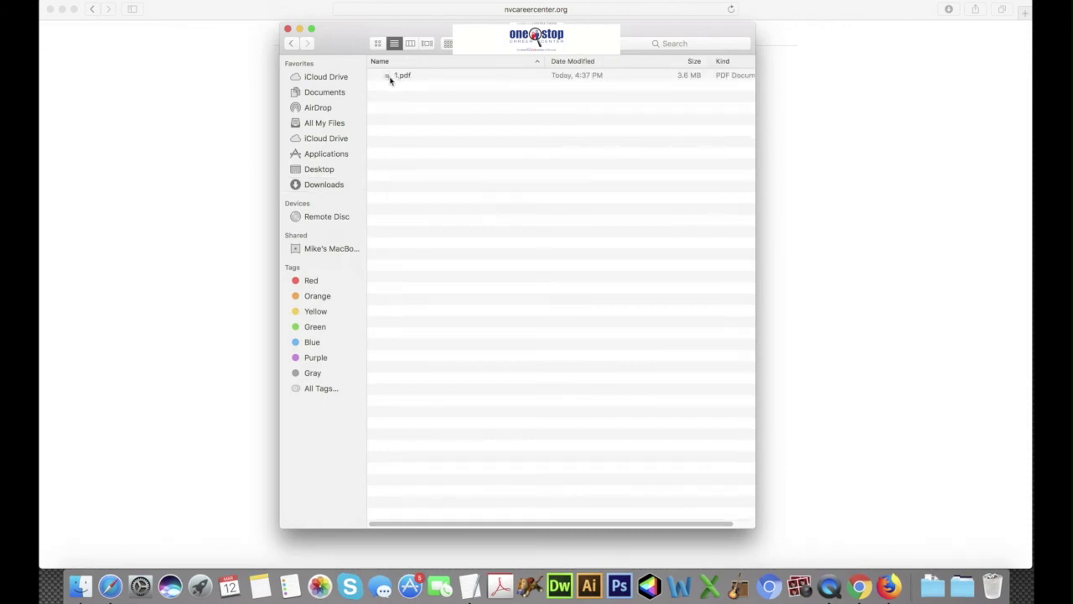
# Quick Look the 1.pdf flyer to check it, then return to Safari.
pyautogui.click(388, 77)
pyautogui.press('space')
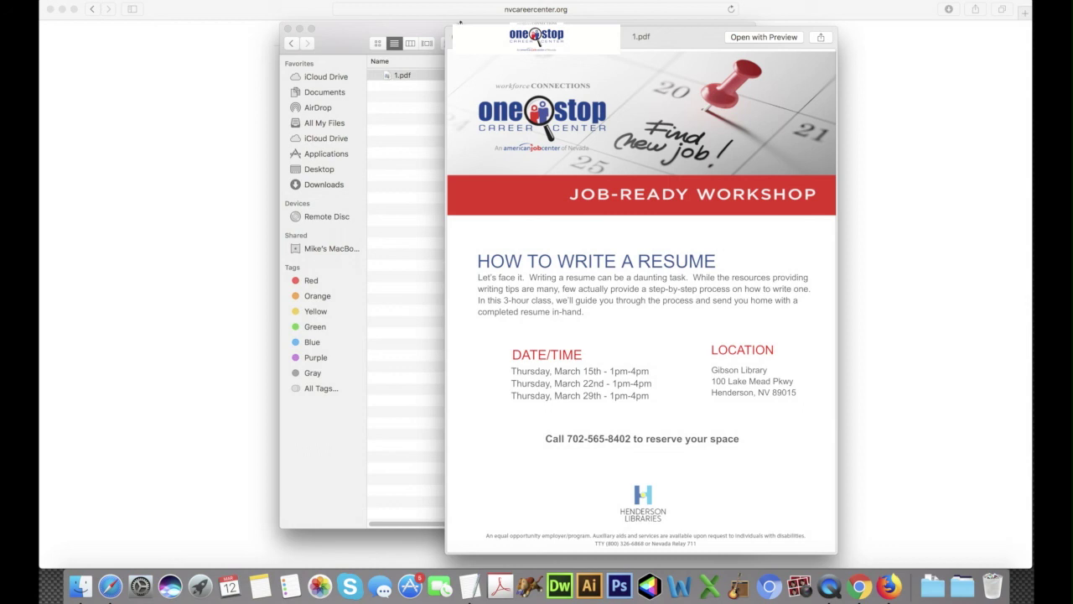
pyautogui.press('space')
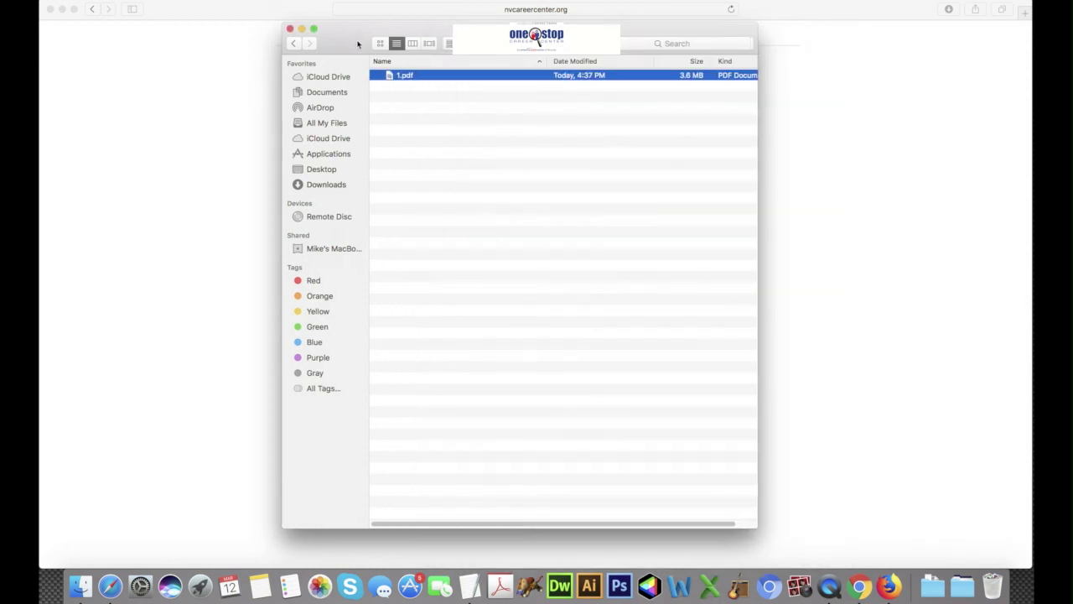
pyautogui.moveTo(305, 44); pyautogui.dragTo(329, 59)
pyautogui.click(299, 72)
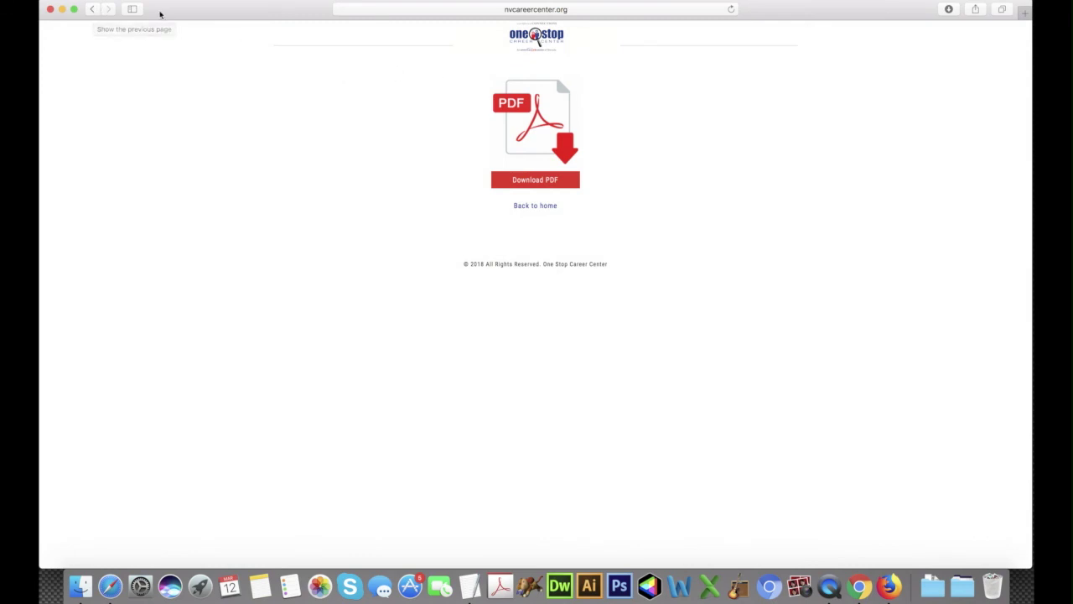
# Go back in Safari to the flyer customization page.
pyautogui.click(90, 11)
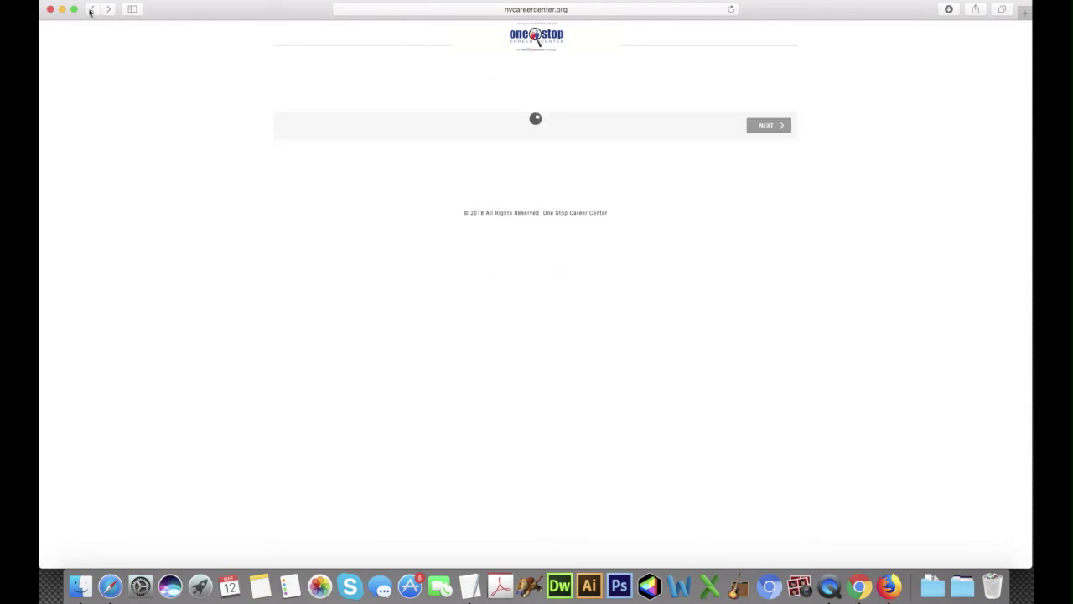